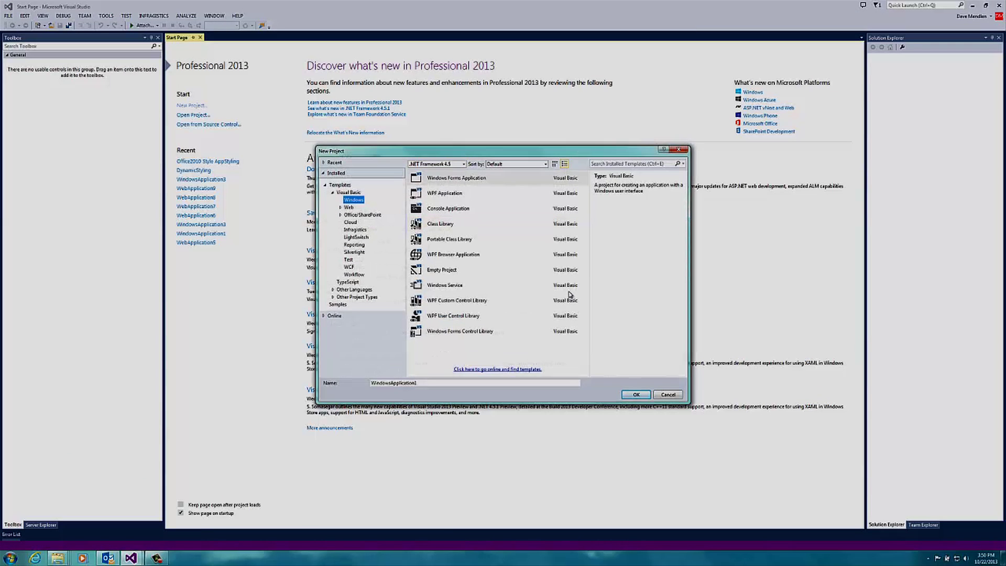
# - Create a Visual Basic Windows Forms Application named WindowsApplication1 and enlarge Form1 to about 1447 × 808
pyautogui.click(479, 178)
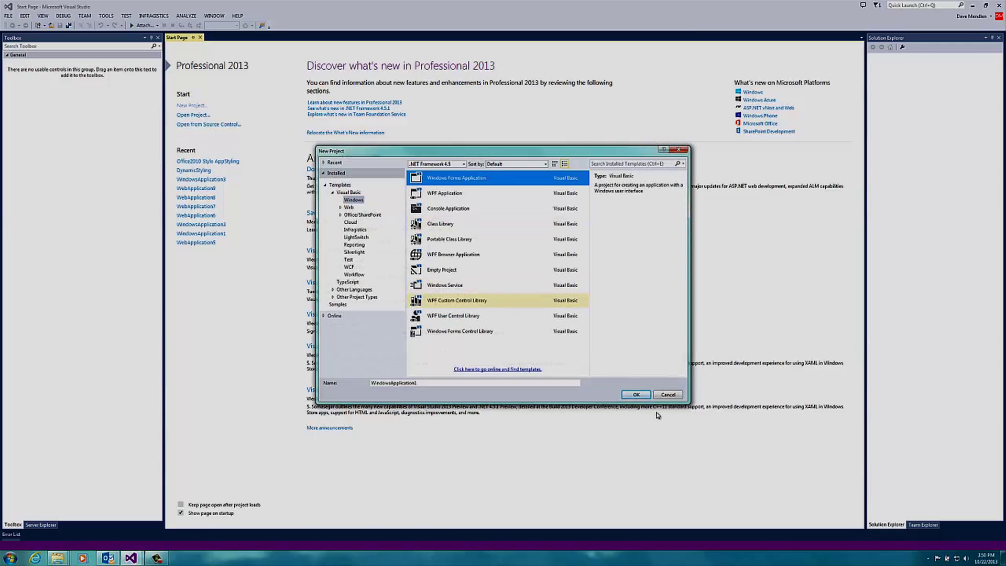
pyautogui.click(635, 394)
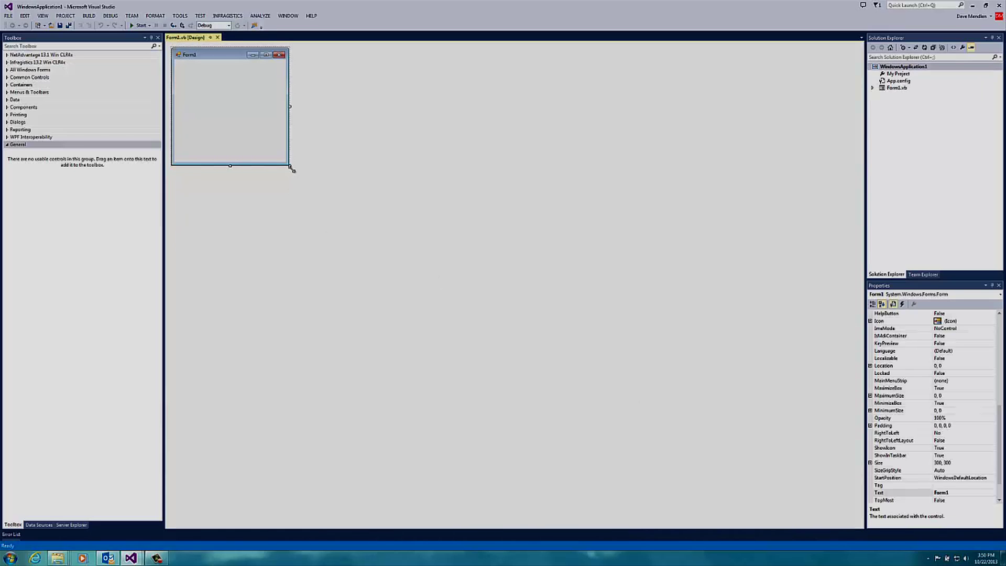
pyautogui.moveTo(289, 166); pyautogui.dragTo(741, 367)
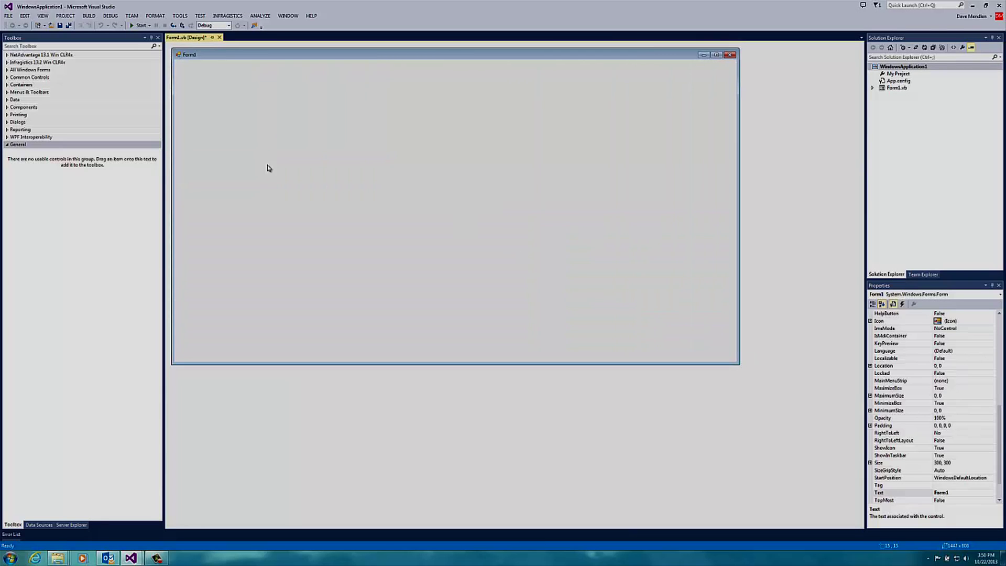
# - Find the tile controls and place an UltraLiveTileView control on Form1, dismissing the trial notice
pyautogui.click(38, 46)
pyautogui.write('tile')
pyautogui.moveTo(41, 78); pyautogui.dragTo(264, 113)
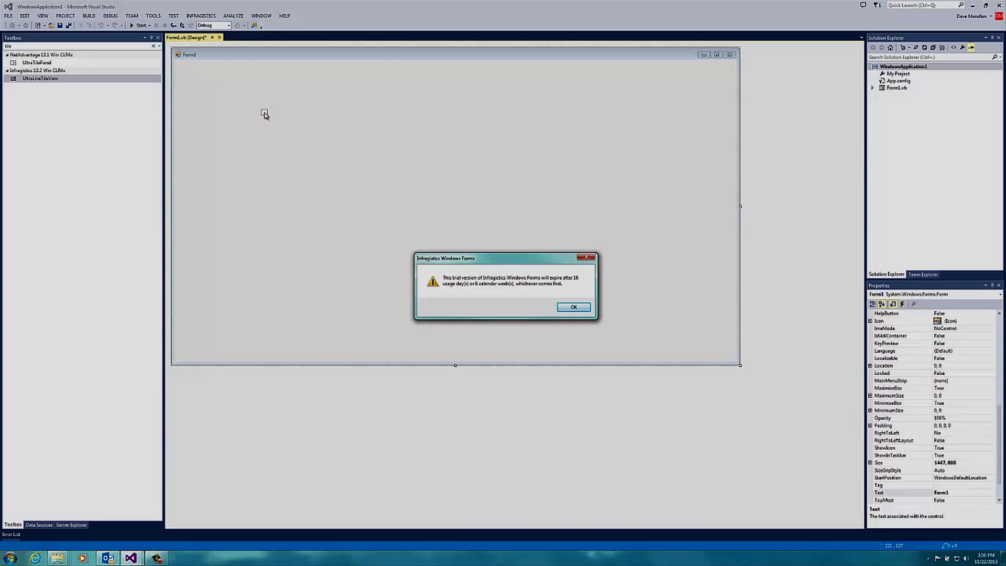
pyautogui.press('Return')
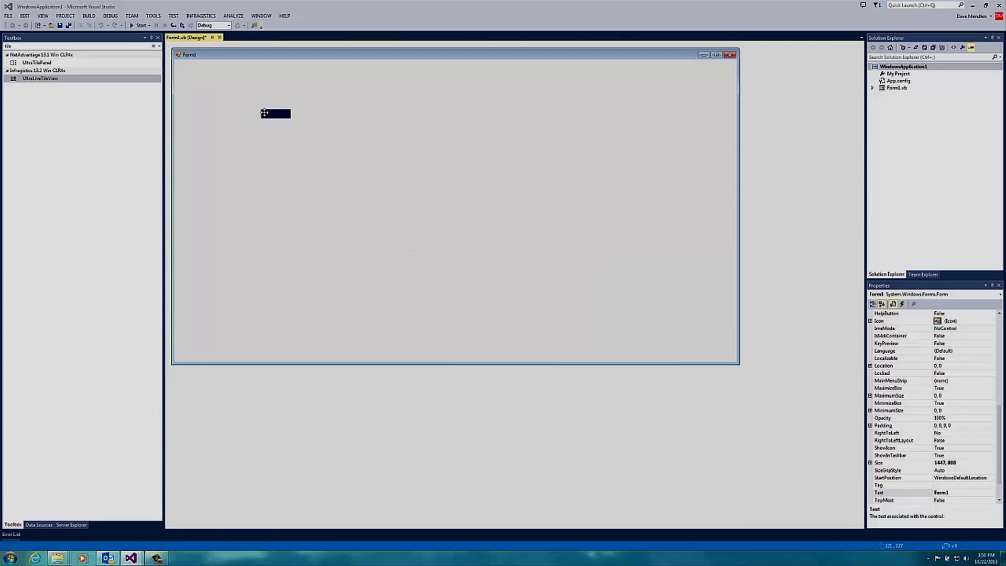
# - Set the UltraLiveTileView control's Dock property to Fill
pyautogui.click(999, 351)
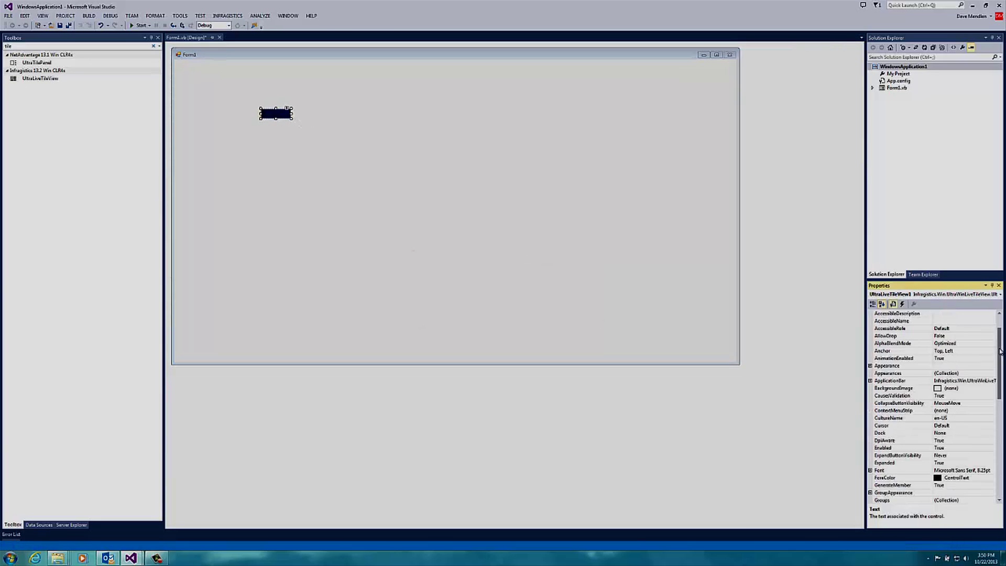
pyautogui.click(893, 432)
pyautogui.click(992, 434)
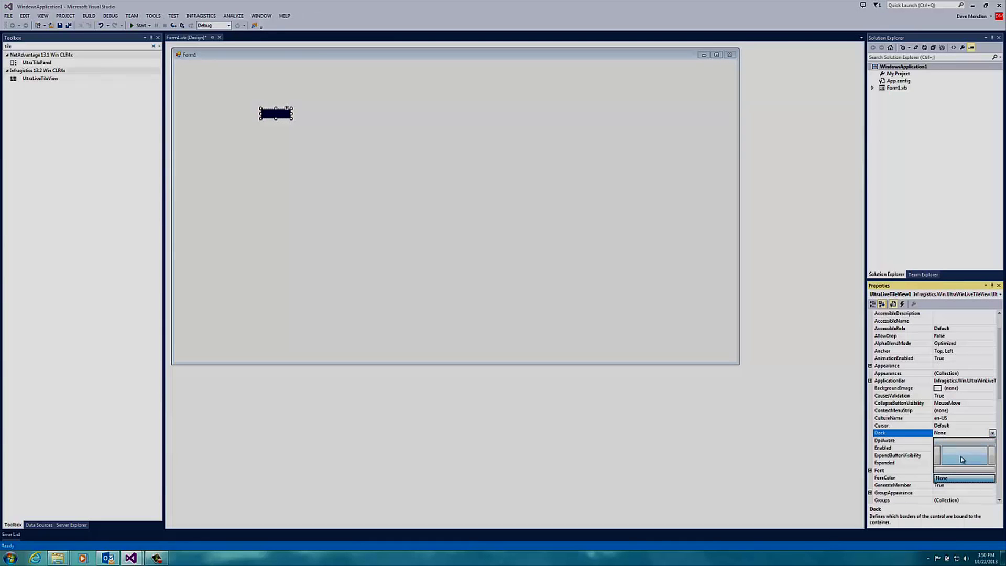
pyautogui.click(962, 457)
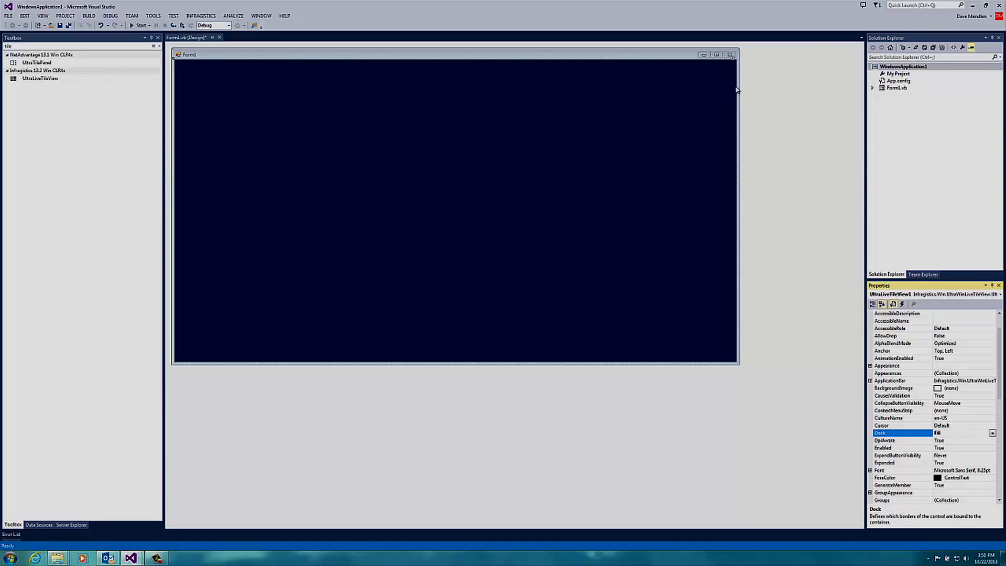
# - Open the UltraLiveTileView Designer and add a TileMediumBlock tile from the medium templates to the empty view
pyautogui.click(733, 60)
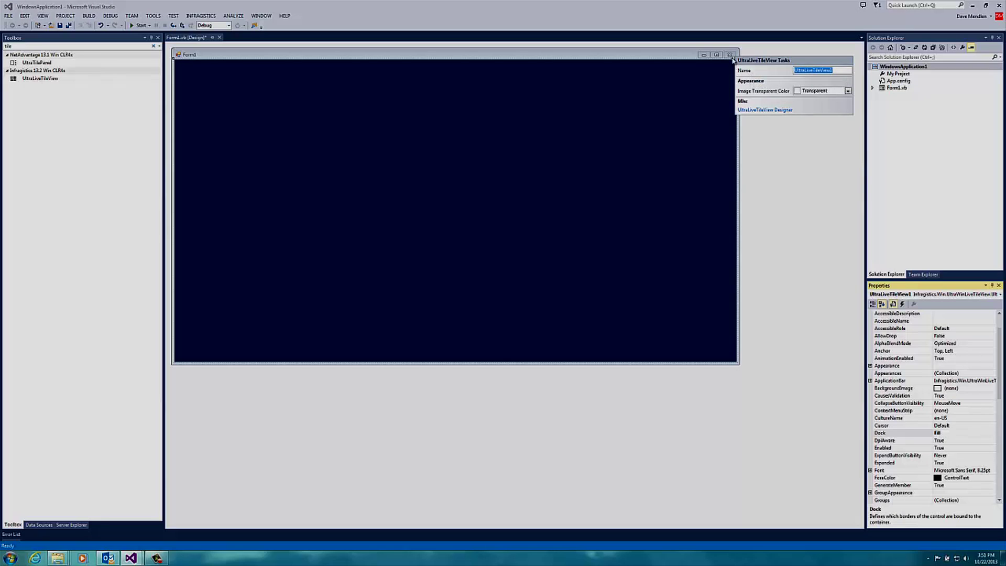
pyautogui.click(761, 111)
pyautogui.click(774, 111)
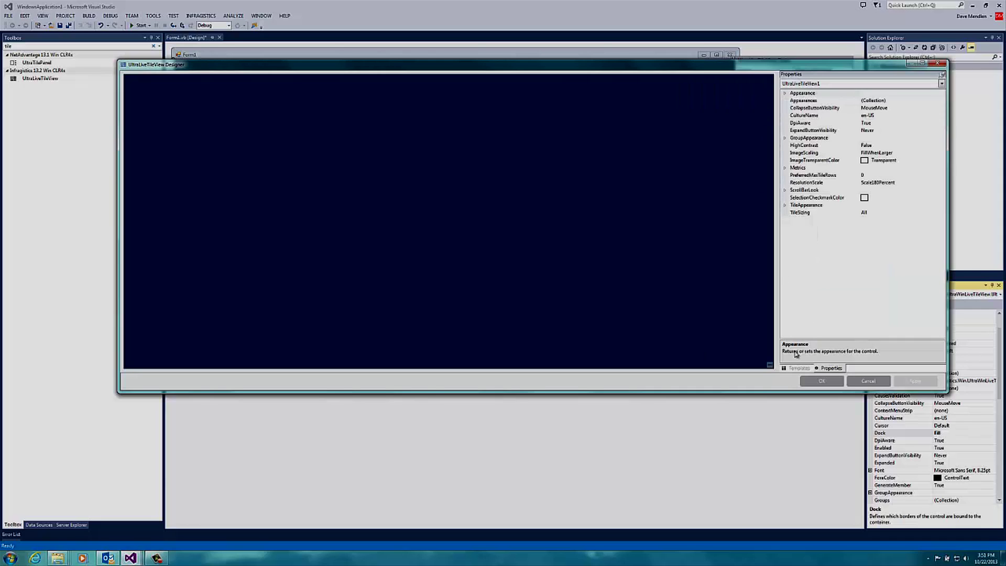
pyautogui.click(798, 368)
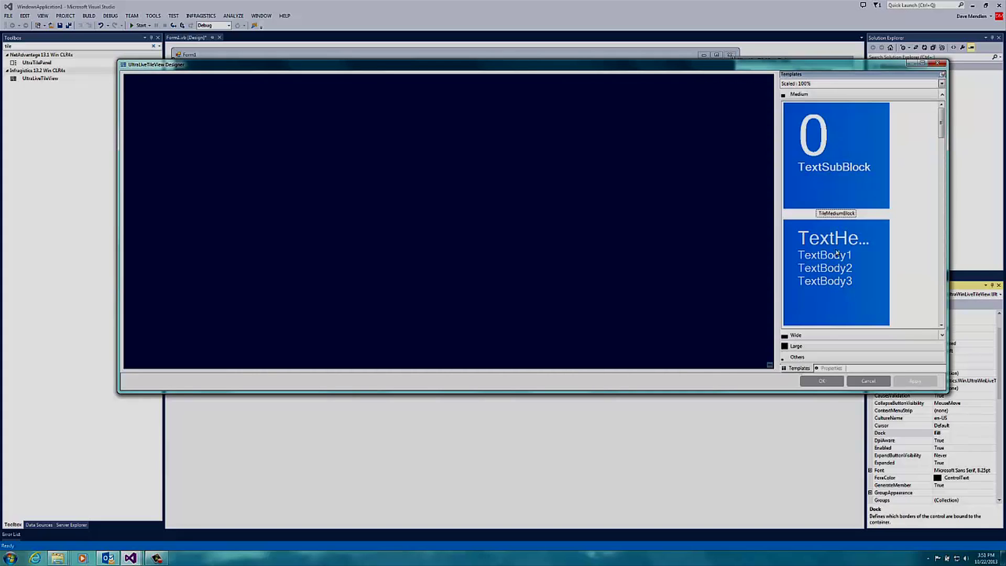
pyautogui.click(832, 368)
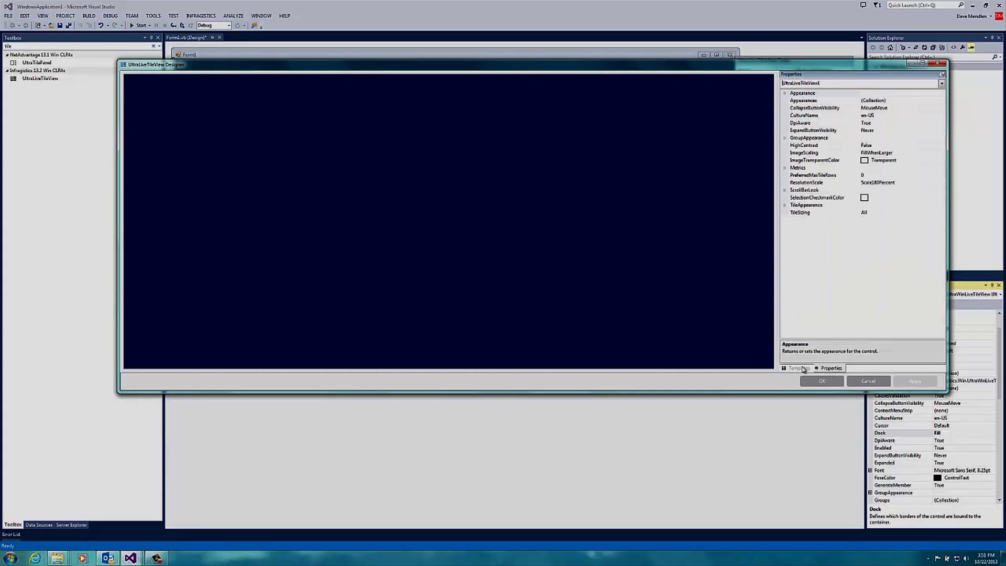
pyautogui.click(800, 368)
pyautogui.moveTo(846, 143); pyautogui.dragTo(197, 124)
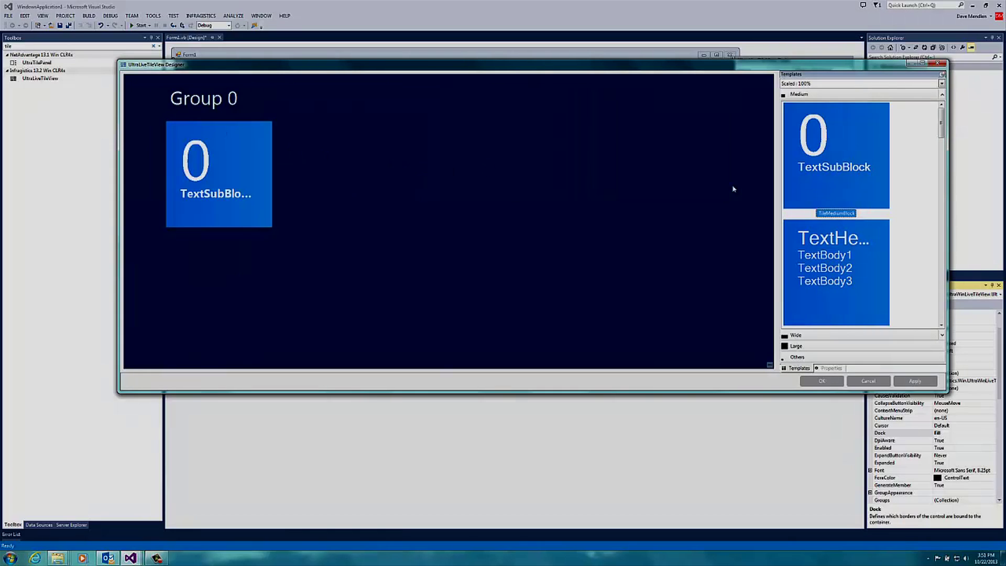
# - Add a wide tile template with a TextCaptionWrap caption as a new second group beside the first group
pyautogui.click(834, 347)
pyautogui.scroll(-1, 944, 309)
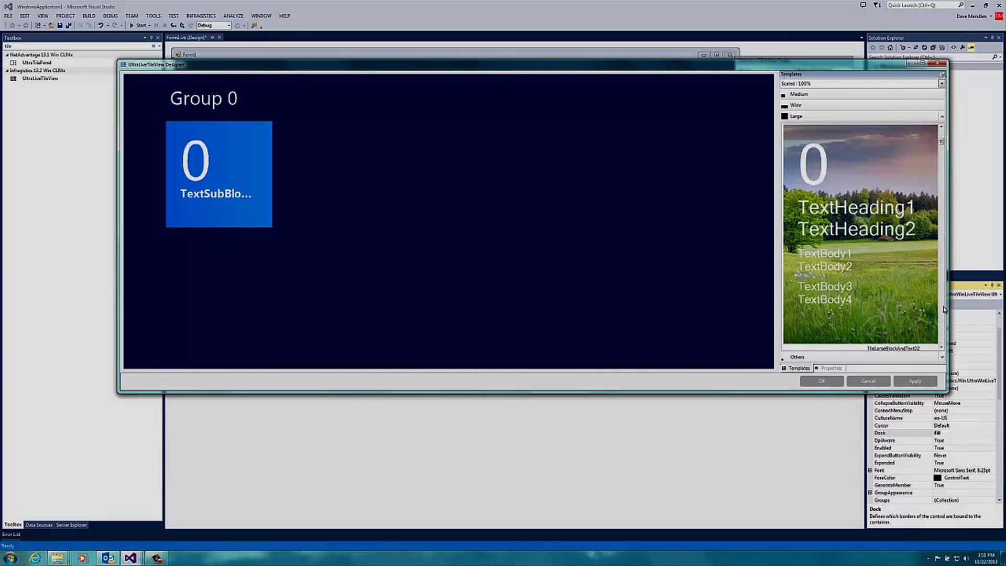
pyautogui.click(806, 107)
pyautogui.scroll(-5, 944, 283)
pyautogui.moveTo(885, 271); pyautogui.dragTo(462, 153)
# - Add a TileMediumText02 tile and a TileMediumText04 tile to the first group
pyautogui.click(799, 94)
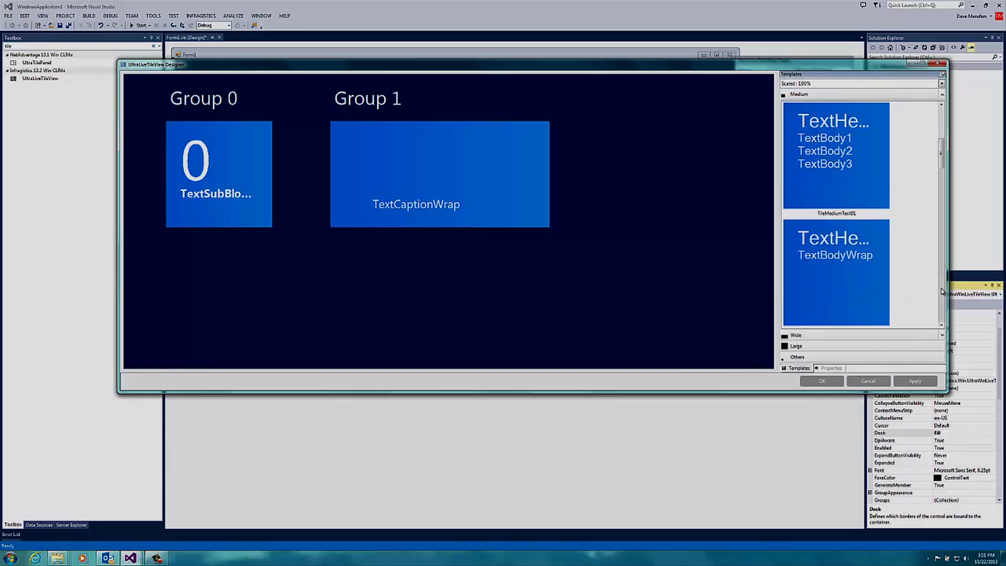
pyautogui.moveTo(844, 250); pyautogui.dragTo(211, 232)
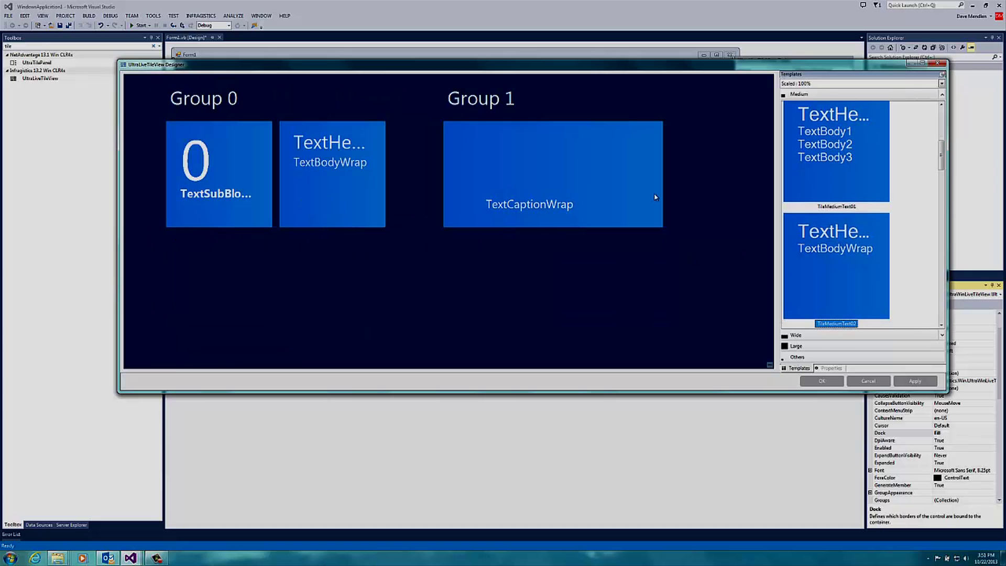
pyautogui.scroll(-2, 945, 283)
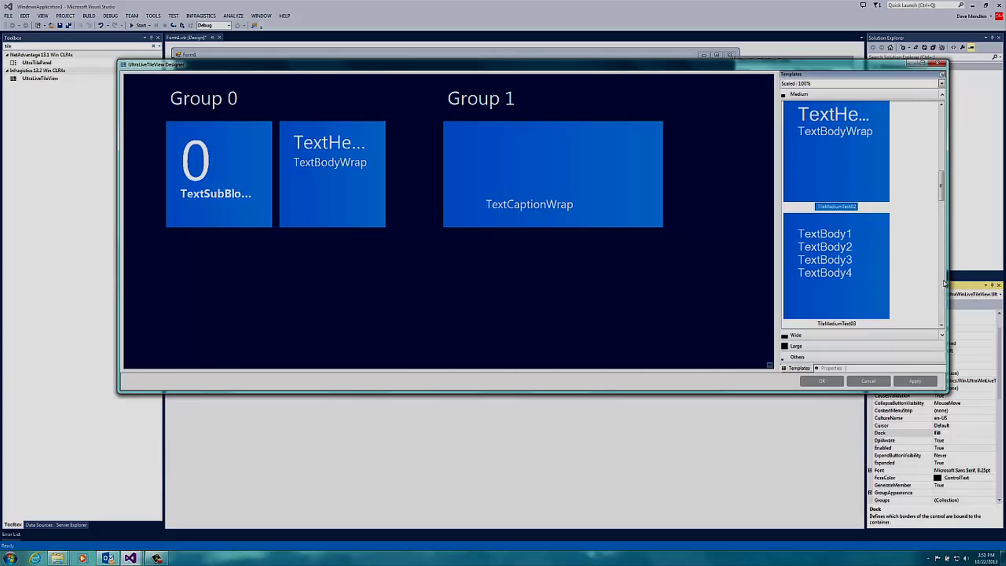
pyautogui.moveTo(832, 238); pyautogui.dragTo(220, 234)
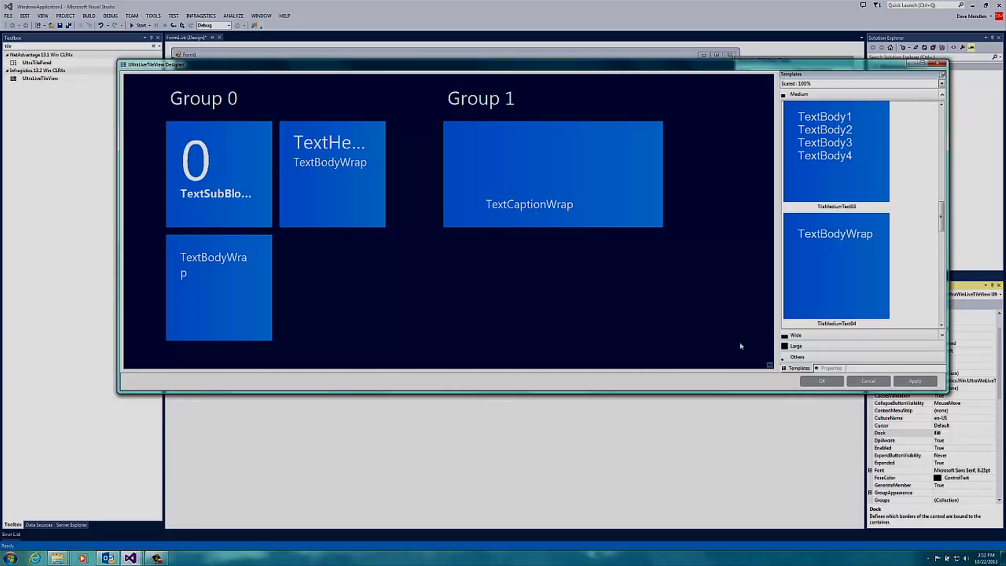
# - Set the Text property of the first tile group to Orders
pyautogui.click(836, 368)
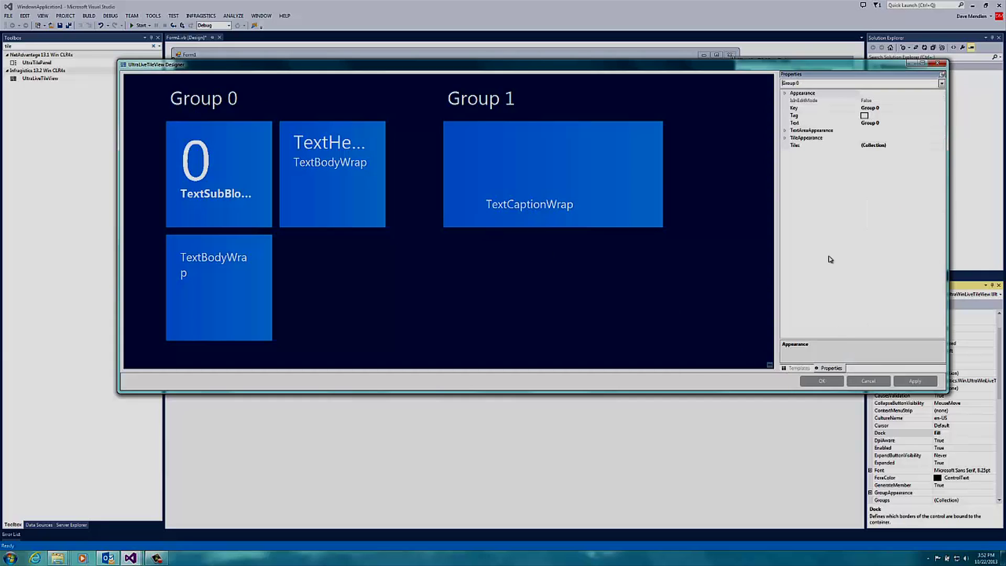
pyautogui.click(803, 124)
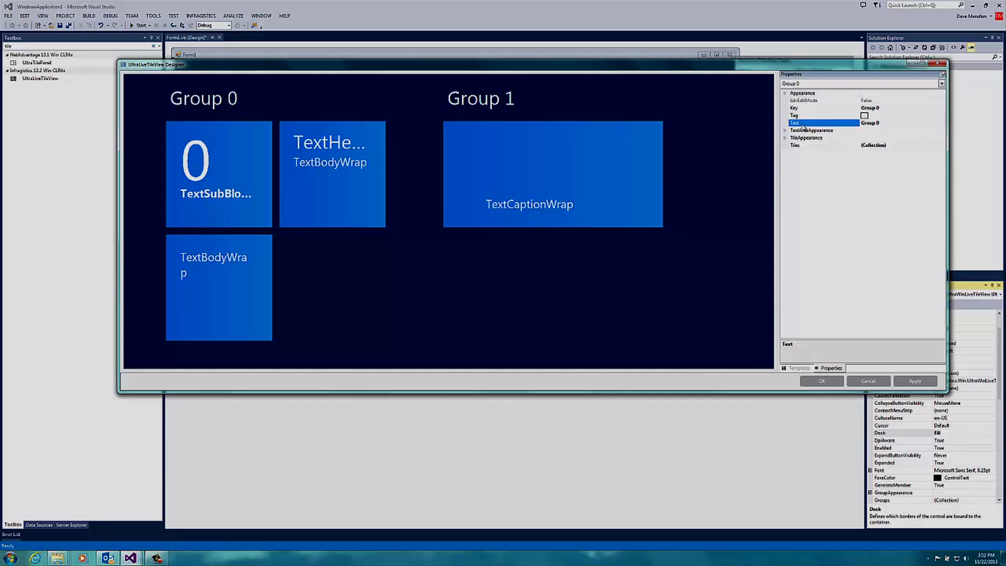
pyautogui.write('0')
pyautogui.write('rders')
pyautogui.press('Return')
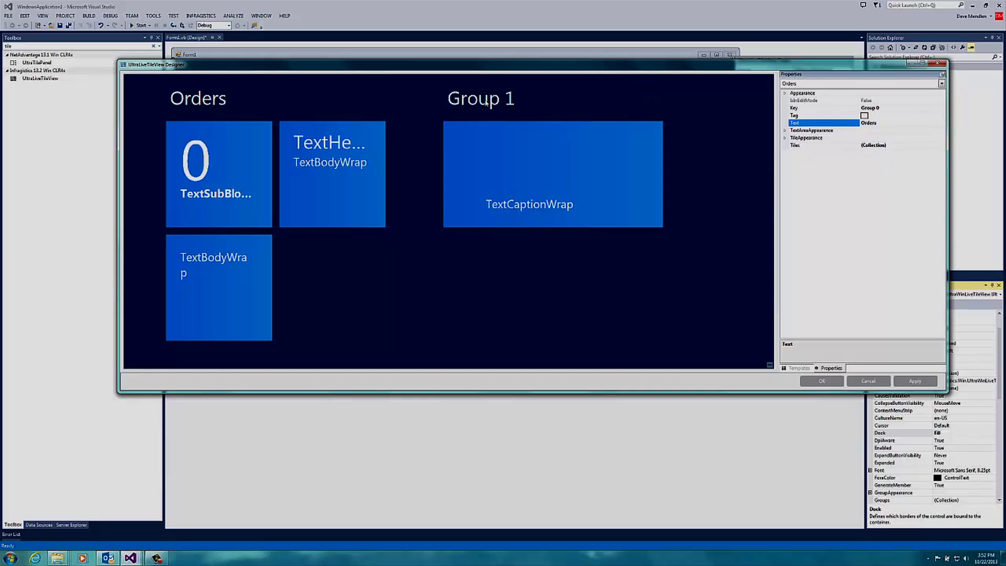
# - Set the Text property of the second tile group to Customers
pyautogui.click(486, 101)
pyautogui.click(808, 126)
pyautogui.write('C')
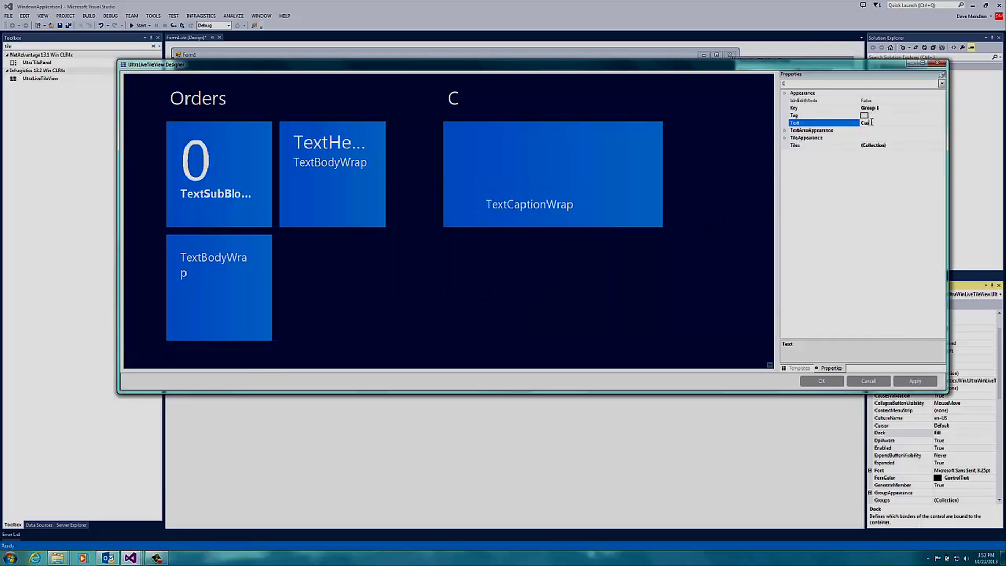
pyautogui.write('ustomers')
pyautogui.press('Return')
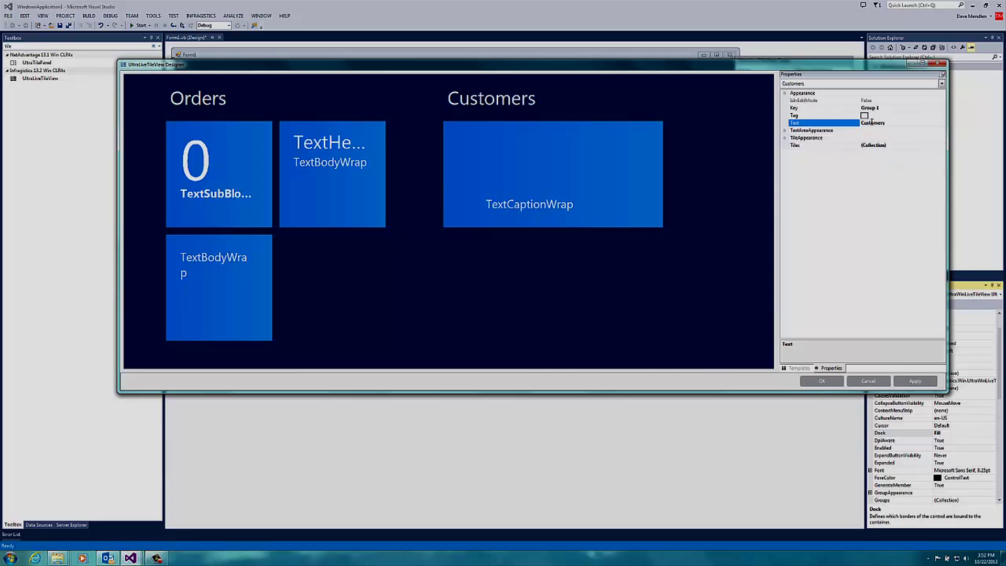
# - Open the Tile Designer for the first Orders tile and set its medium frame's TextBlock text to 50
pyautogui.click(234, 176)
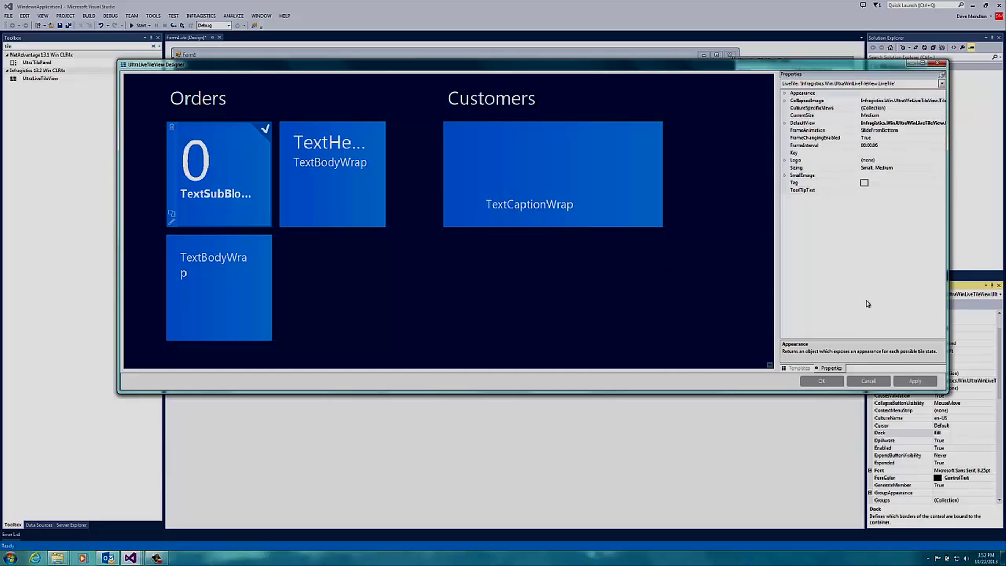
pyautogui.click(828, 369)
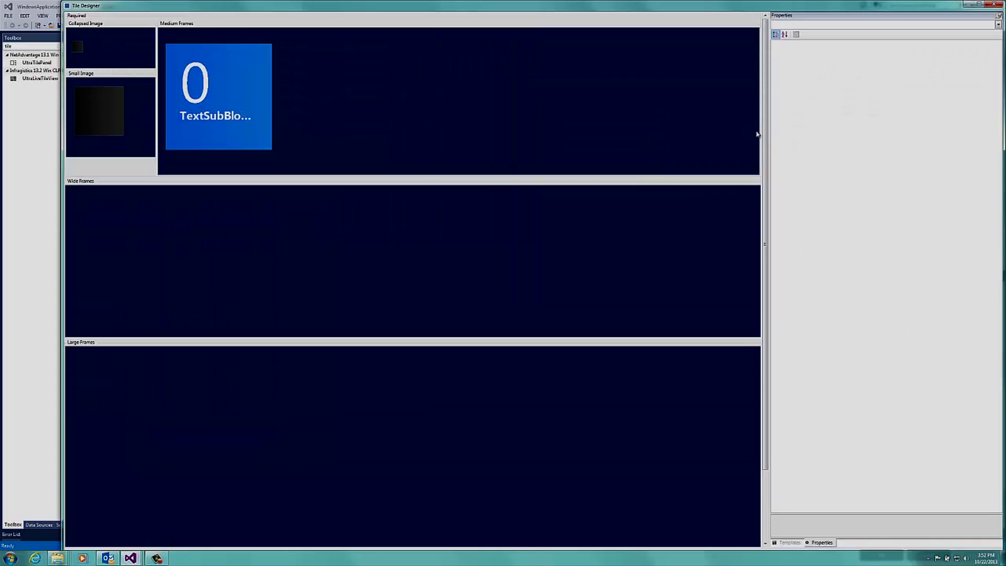
pyautogui.click(231, 73)
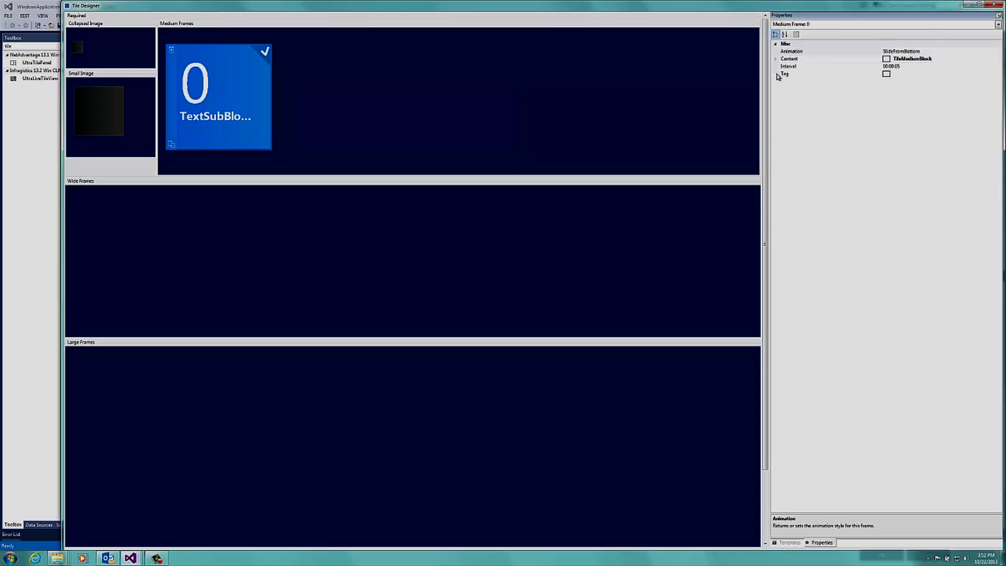
pyautogui.click(776, 59)
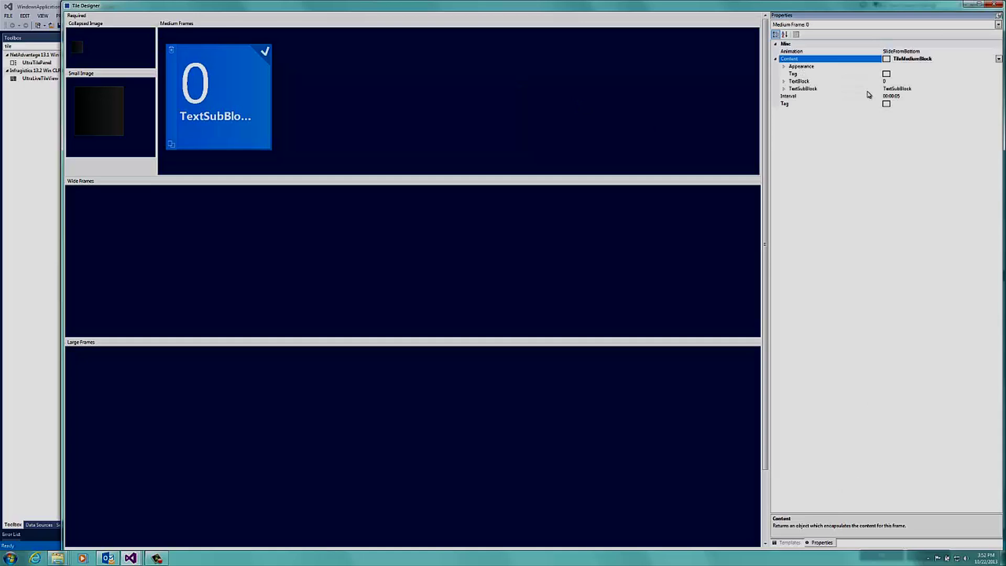
pyautogui.doubleClick(822, 82)
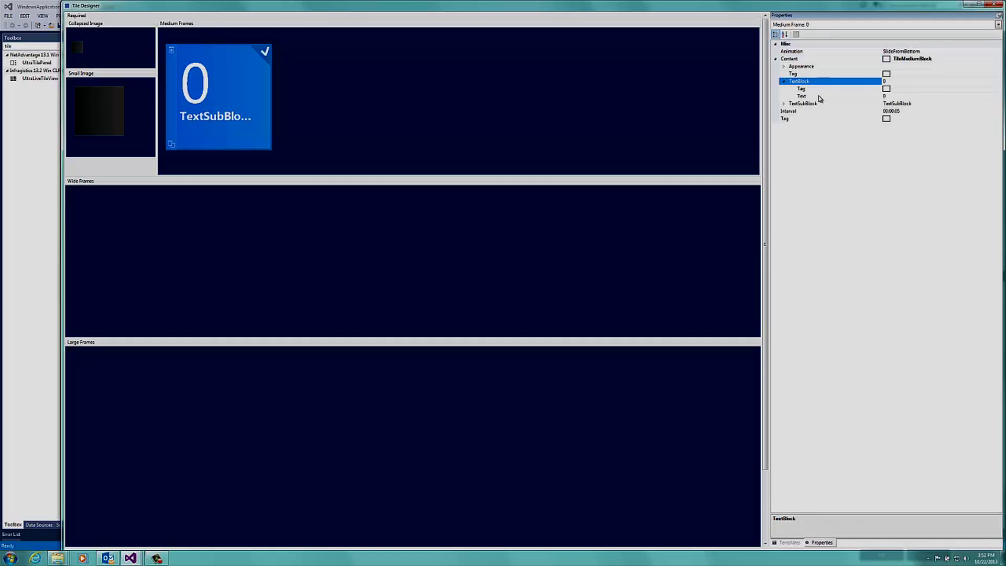
pyautogui.click(820, 97)
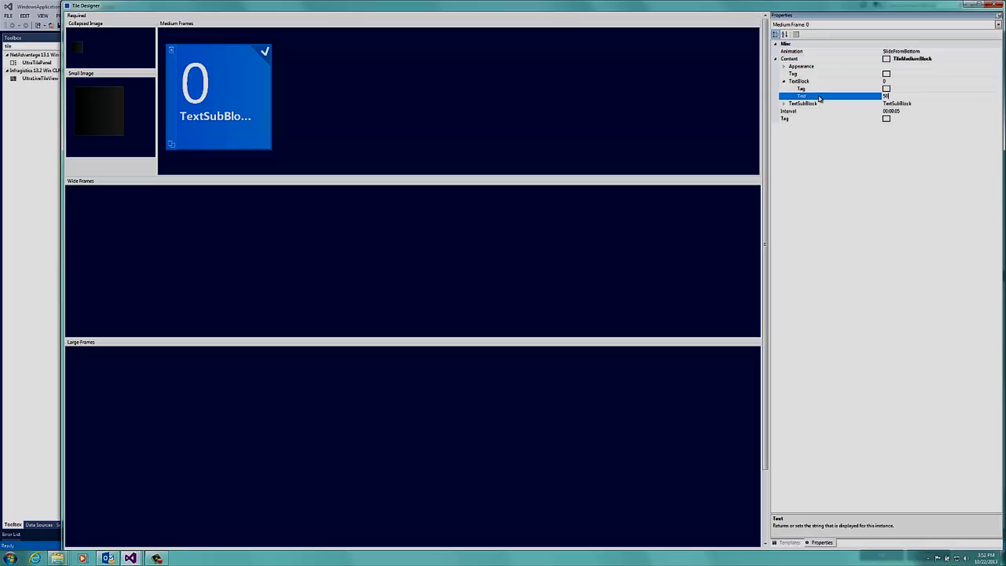
pyautogui.write('50')
pyautogui.press('Return')
# - Set the frame's TextSubBlock text to Orders and close the Tile Designer, saving the changes
pyautogui.click(784, 104)
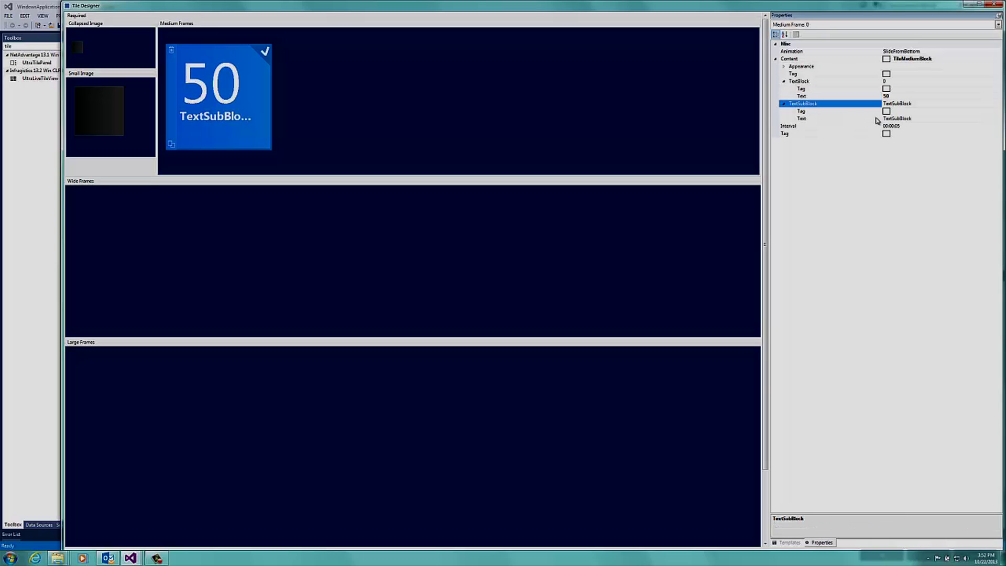
pyautogui.click(836, 121)
pyautogui.press('Tab')
pyautogui.write('0rders')
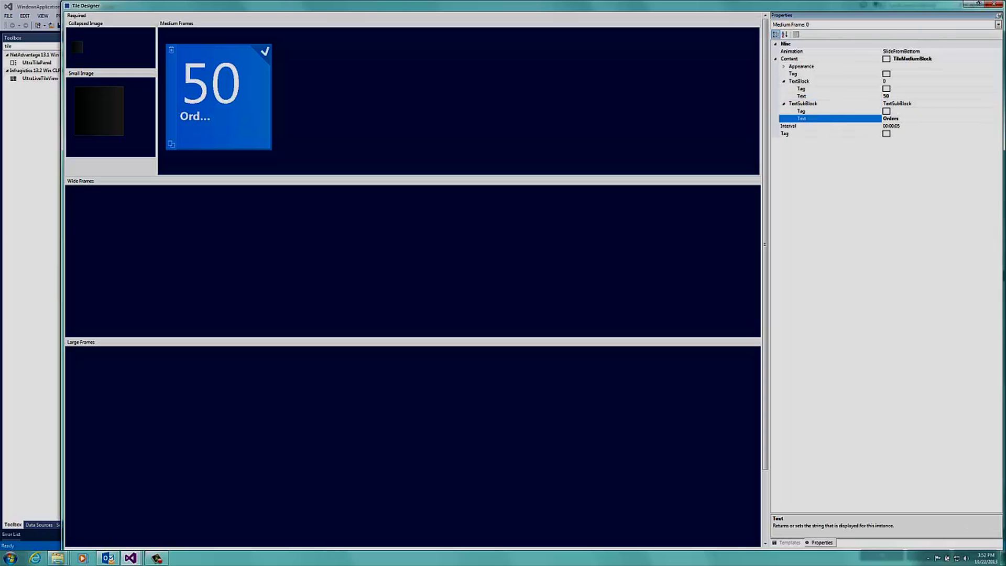
pyautogui.click(994, 6)
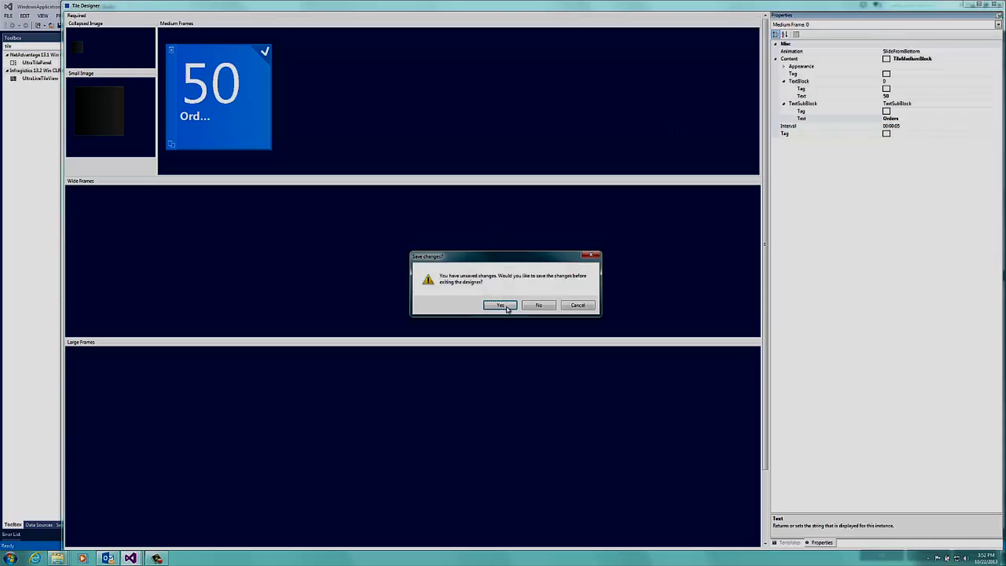
pyautogui.click(500, 305)
# - Open the Tile Designer for the second Orders tile and set its medium frame's TextHeading text to Product
pyautogui.click(287, 220)
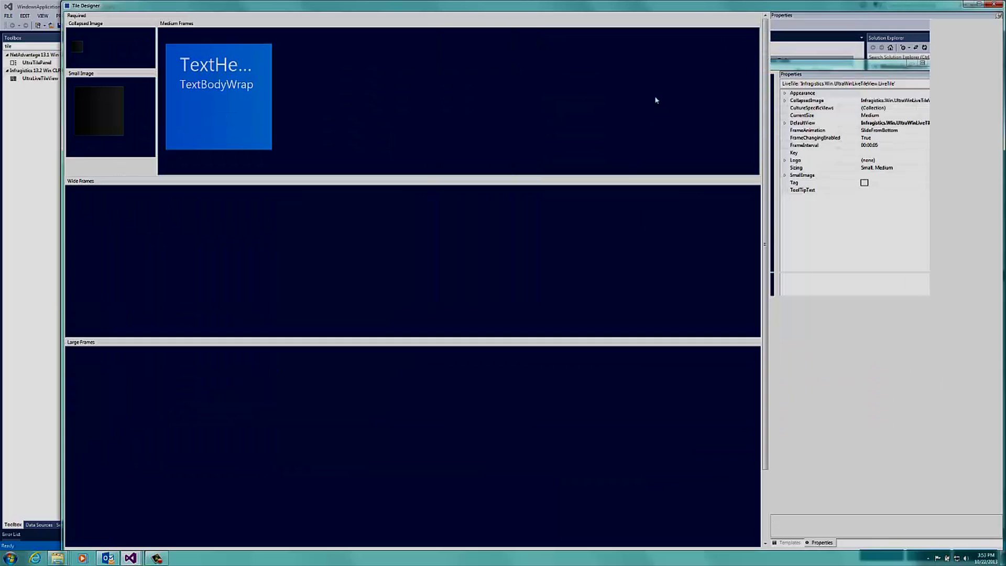
pyautogui.click(235, 103)
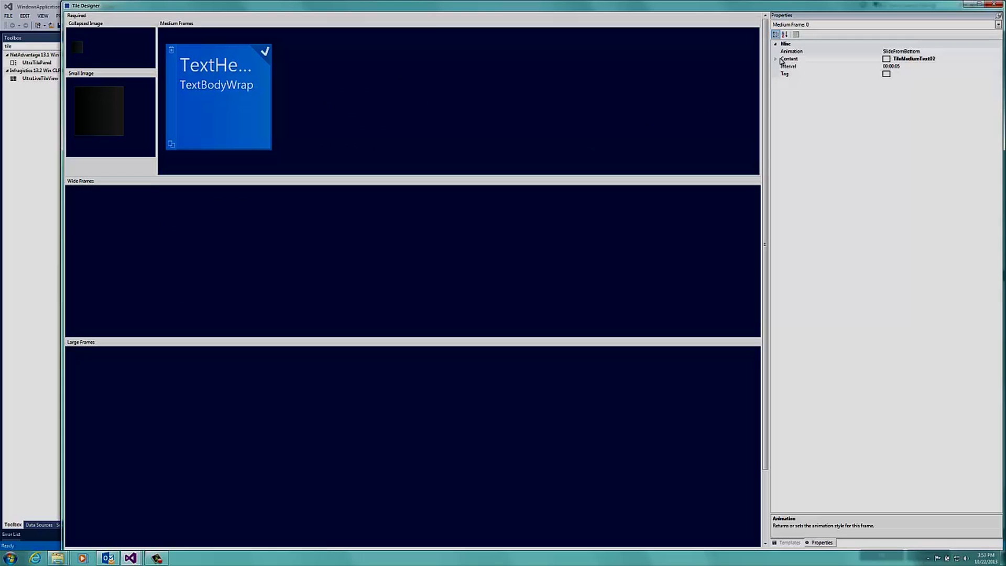
pyautogui.click(776, 59)
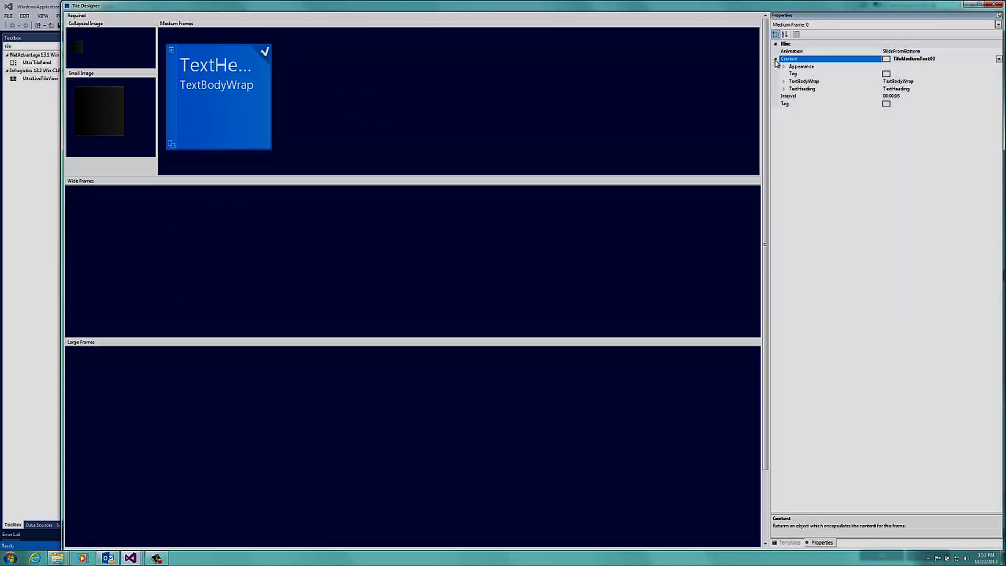
pyautogui.click(784, 89)
pyautogui.click(889, 103)
pyautogui.write('P')
pyautogui.press('Return')
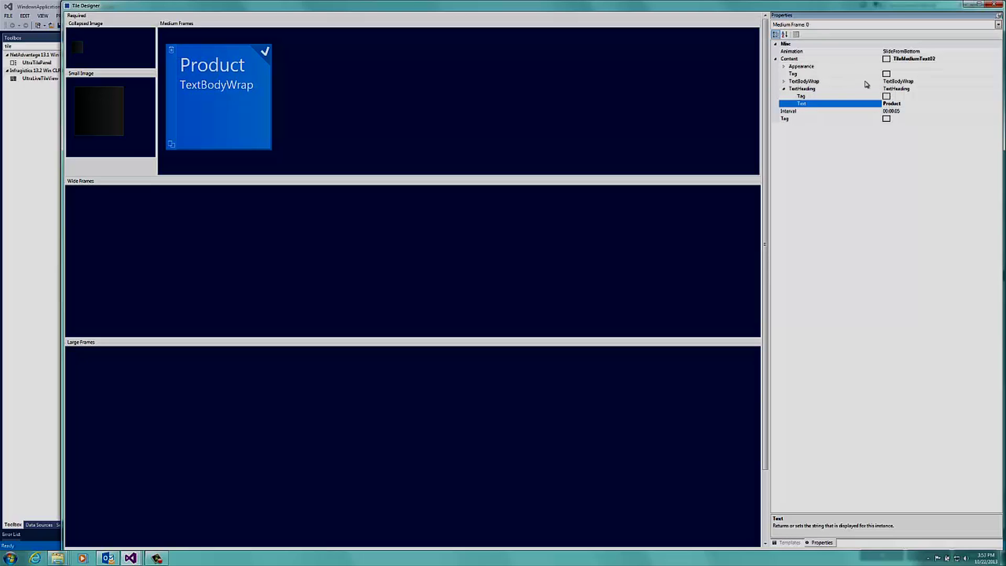
# - Set the frame's TextBodyWrap text to Information and close the Tile Designer, saving the changes
pyautogui.click(784, 82)
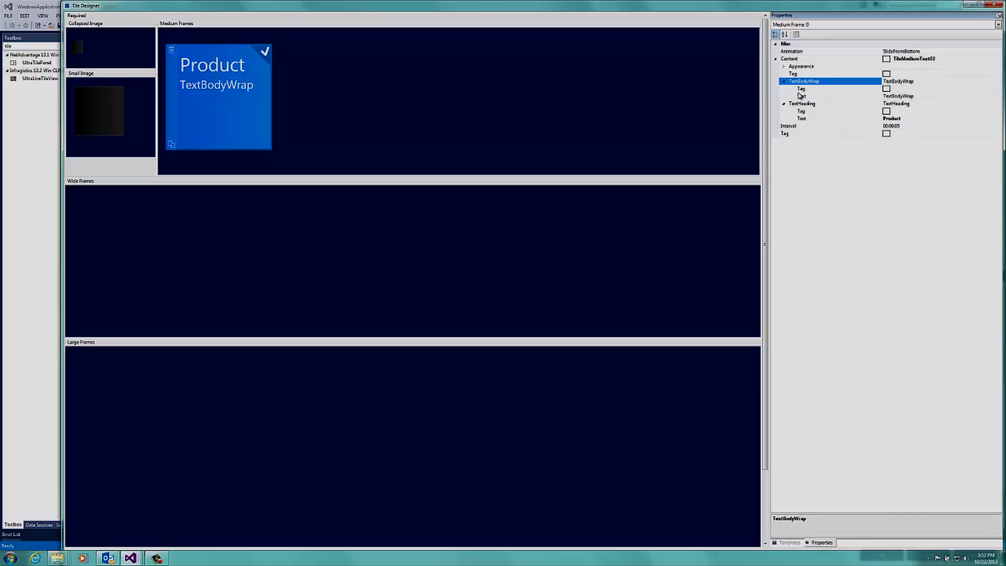
pyautogui.click(799, 97)
pyautogui.press('BackSpace')
pyautogui.write('Information')
pyautogui.press('Return')
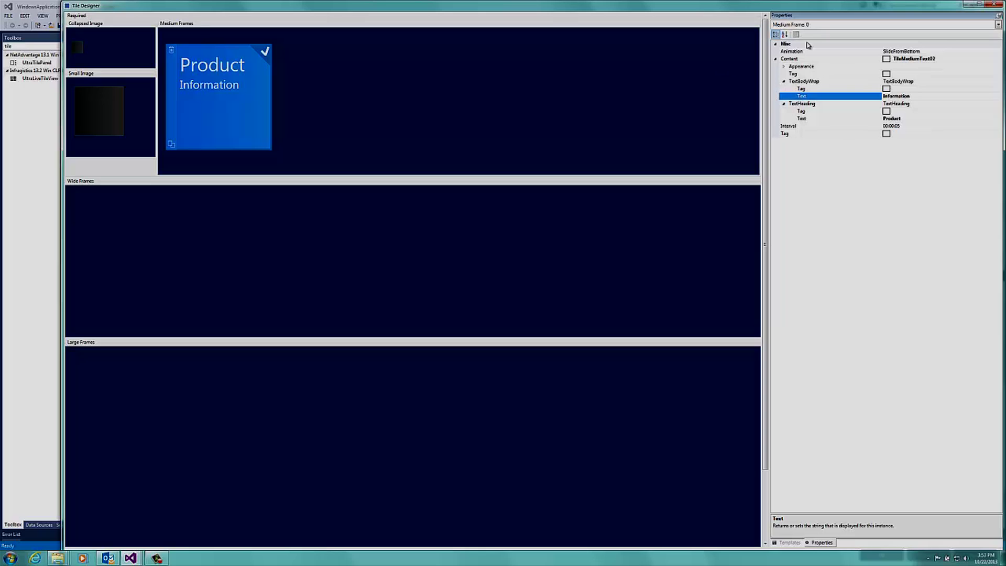
pyautogui.click(992, 4)
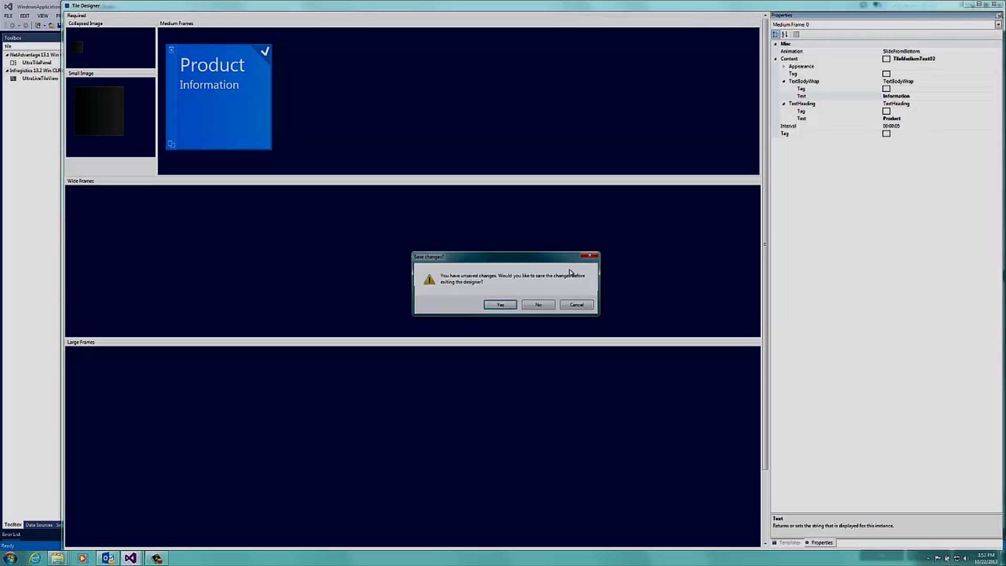
pyautogui.click(500, 304)
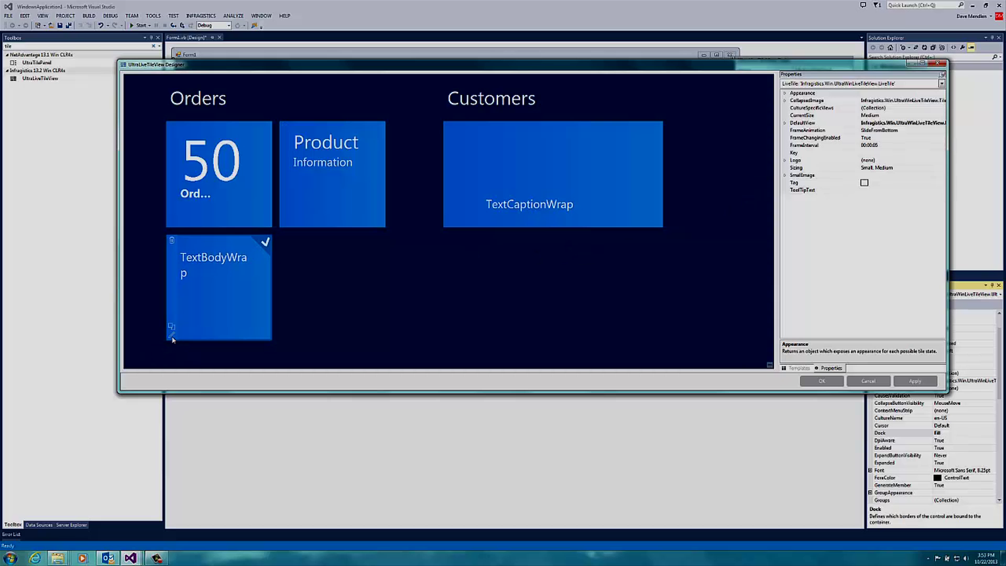
# - In the Tile Designer for the third Orders tile, set the medium frame's TextBodyWrap text to Suppliers and close it, saving the changes
pyautogui.click(172, 338)
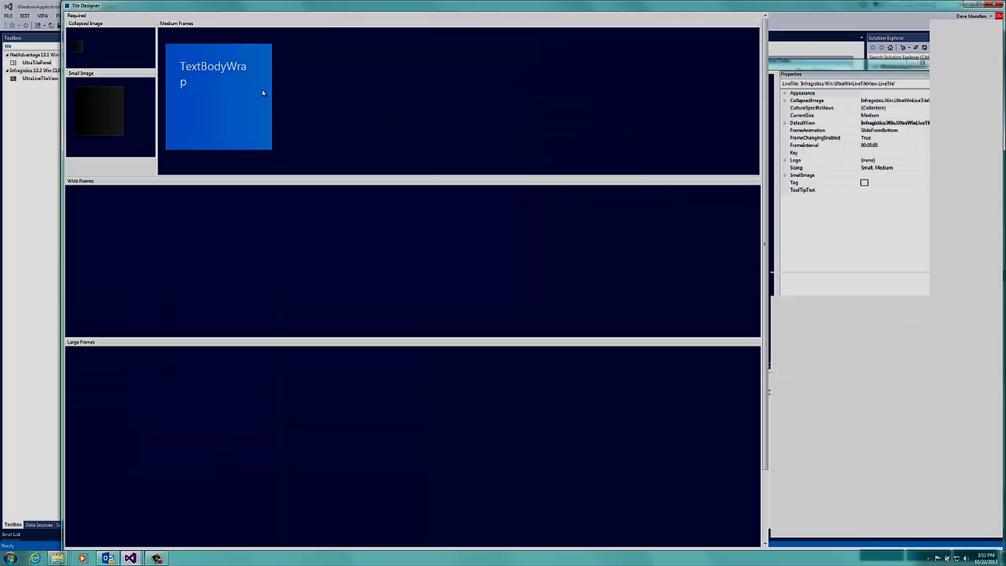
pyautogui.click(265, 94)
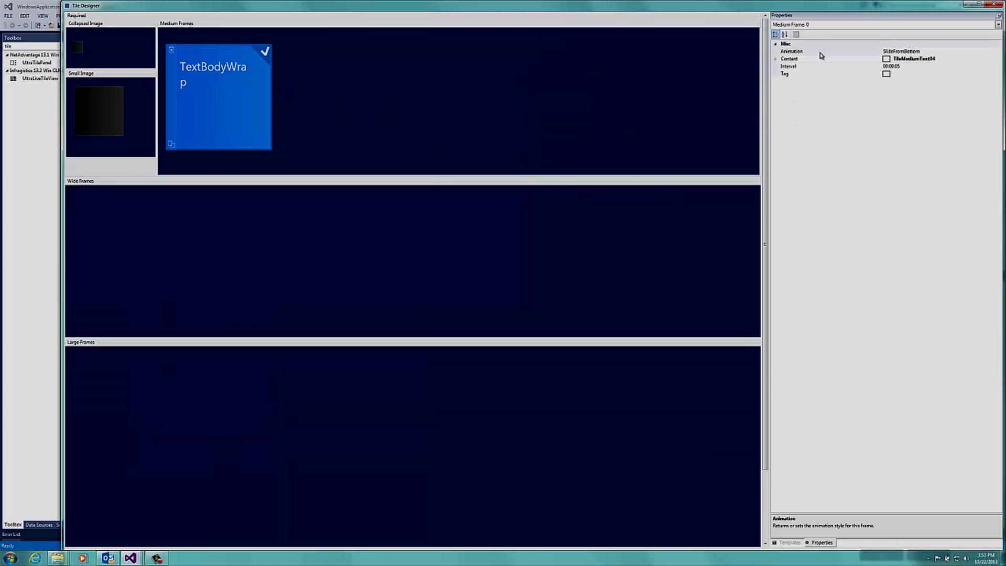
pyautogui.click(775, 59)
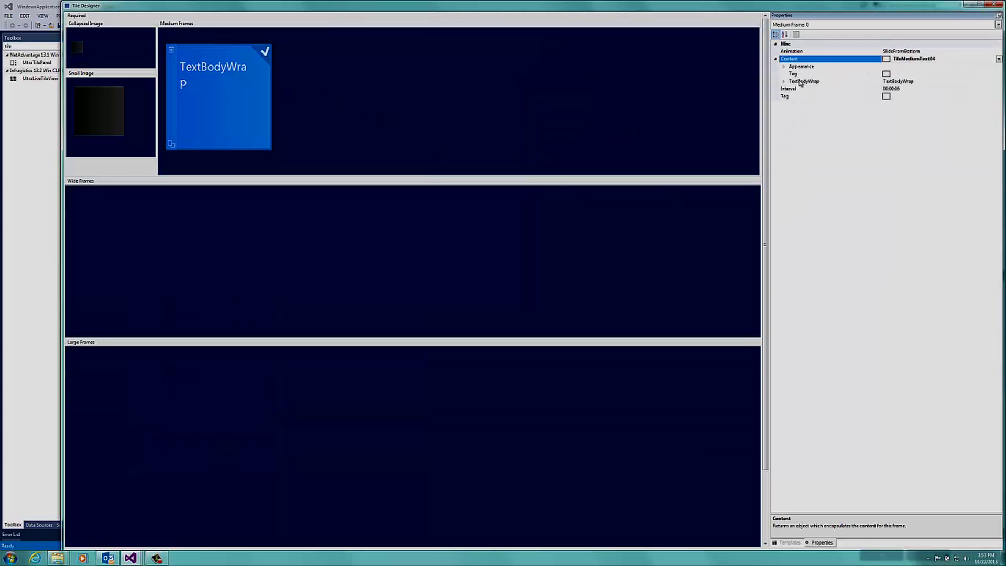
pyautogui.doubleClick(803, 82)
pyautogui.click(811, 98)
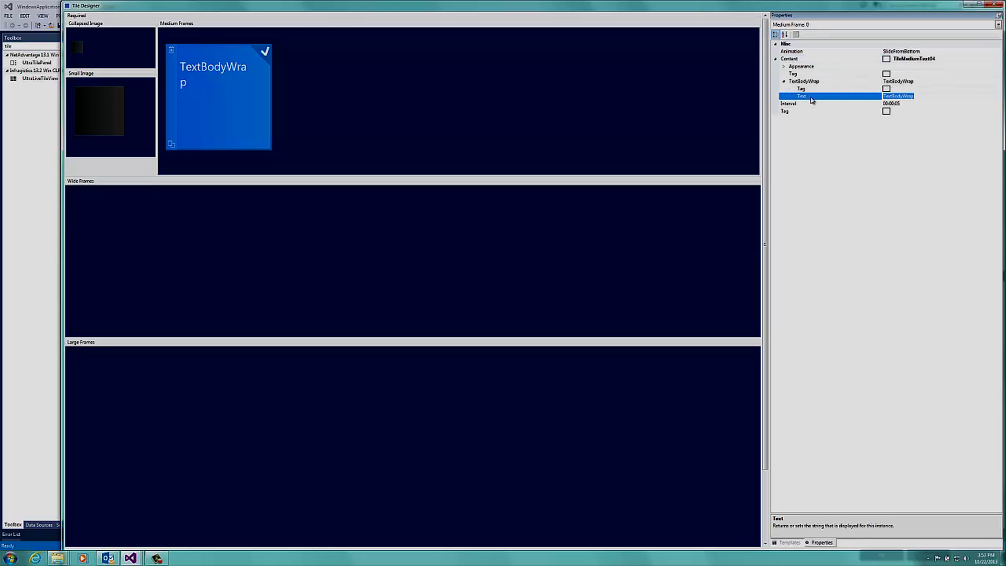
pyautogui.write('Suppliers')
pyautogui.press('Return')
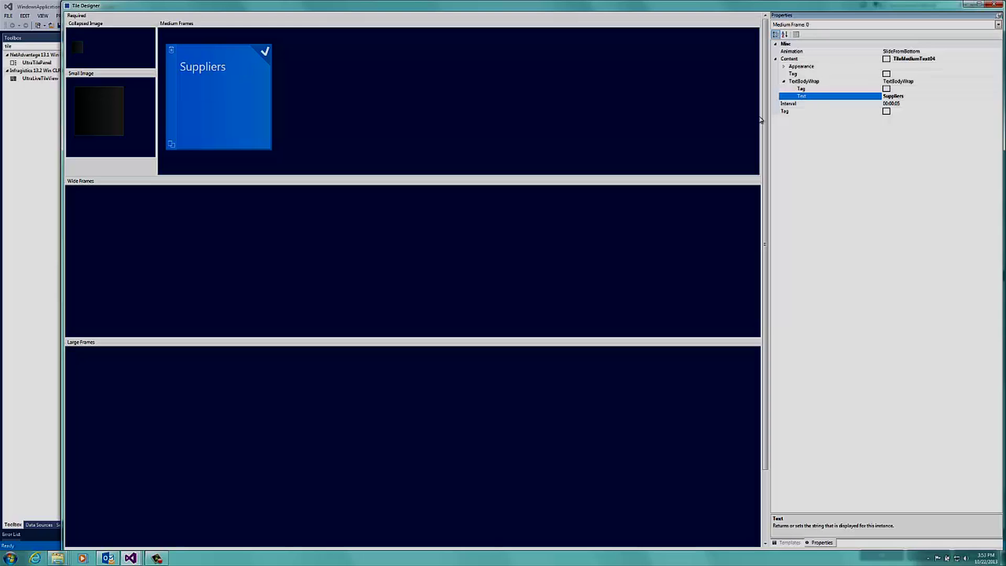
pyautogui.click(991, 6)
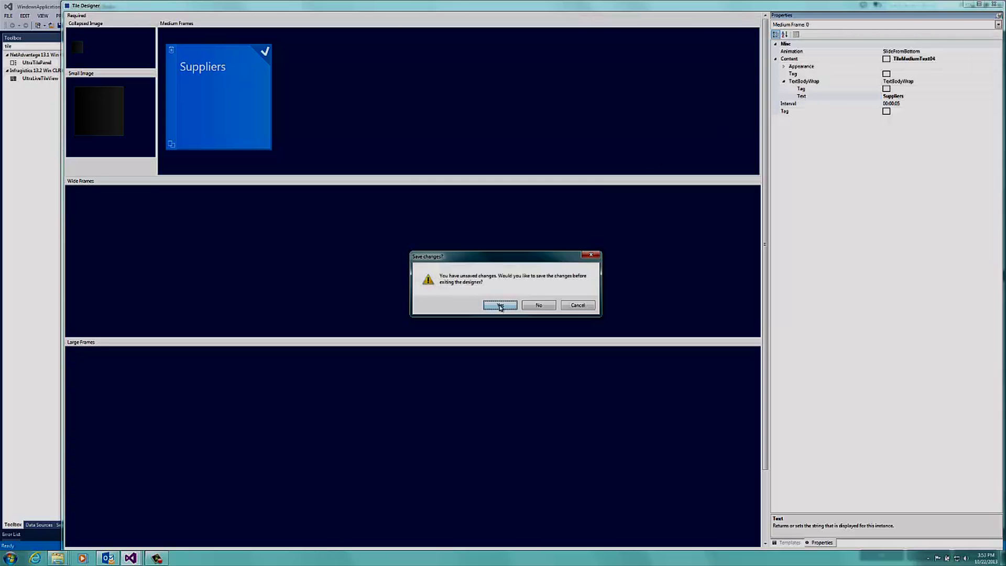
pyautogui.click(500, 305)
# - Open the Tile Designer for the Customers tile and expand its wide frame's AllResolutions image settings
pyautogui.click(524, 190)
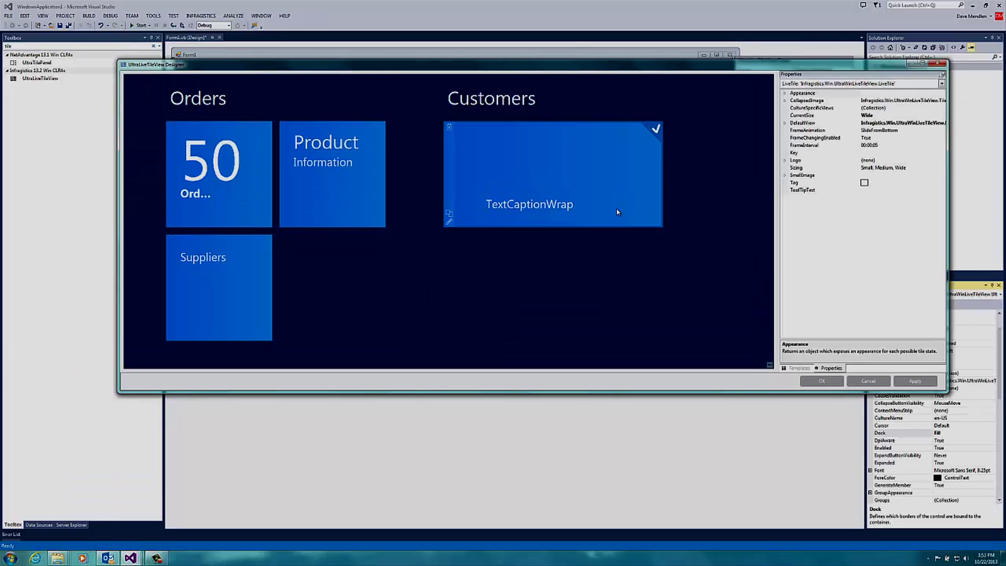
pyautogui.click(449, 224)
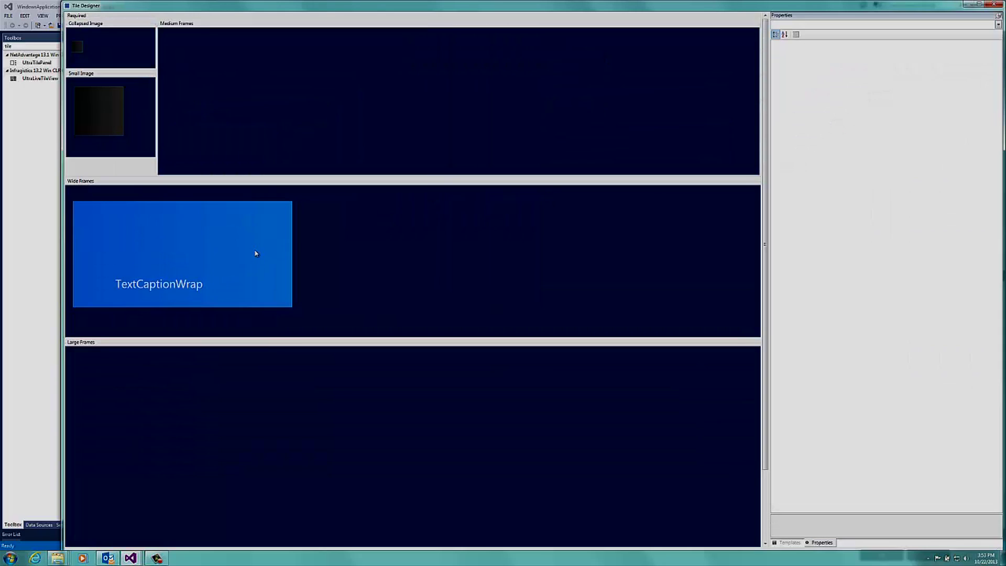
pyautogui.click(256, 253)
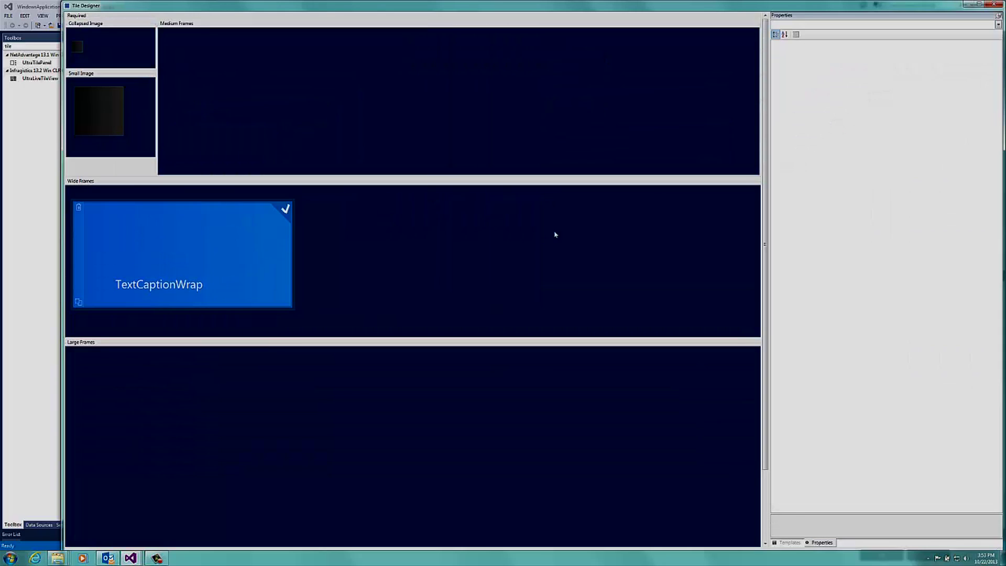
pyautogui.click(775, 59)
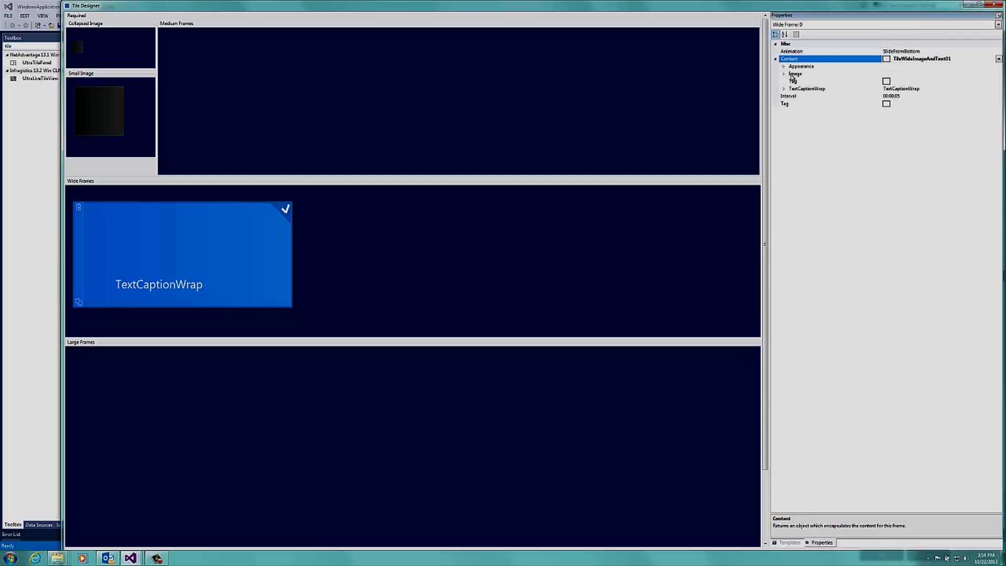
pyautogui.click(784, 73)
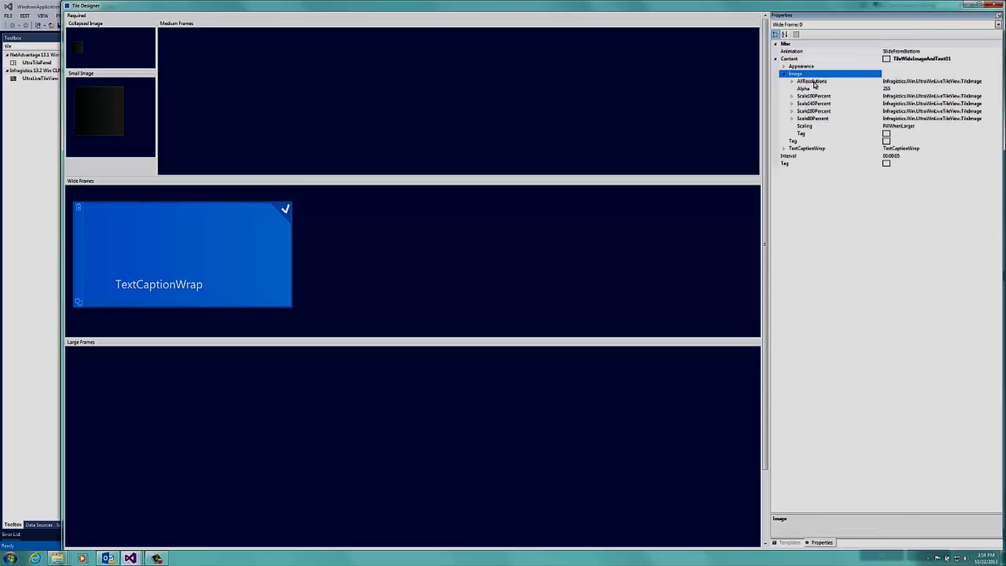
pyautogui.click(814, 83)
pyautogui.click(790, 82)
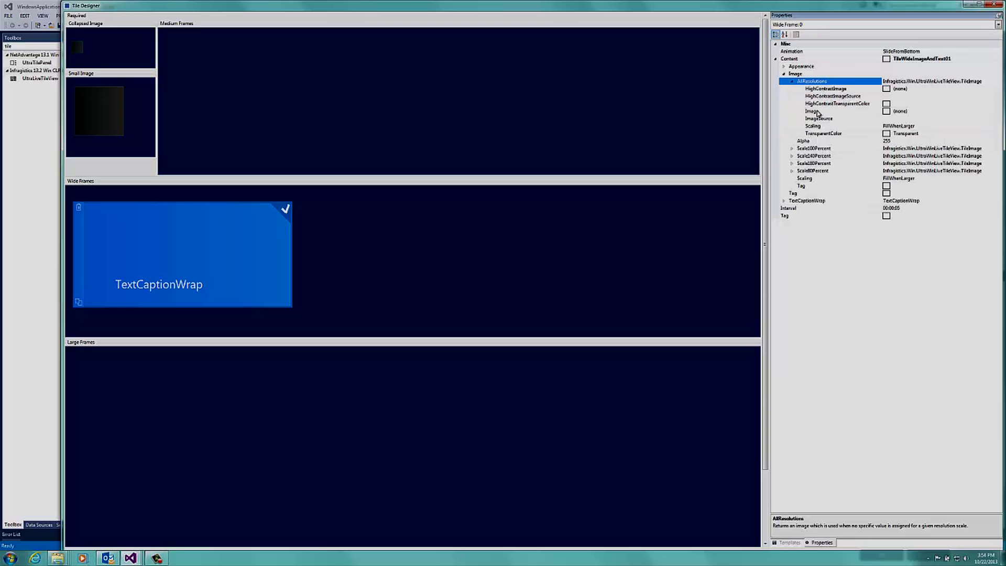
# - Import happycustomers.png into the project resource file and assign it as the wide frame's AllResolutions Image
pyautogui.click(934, 113)
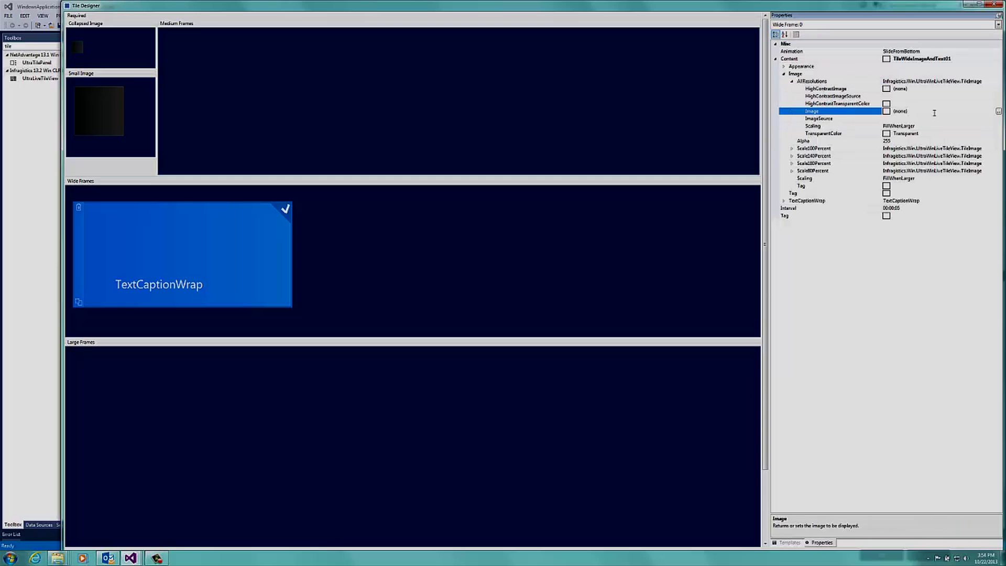
pyautogui.click(998, 111)
pyautogui.click(459, 334)
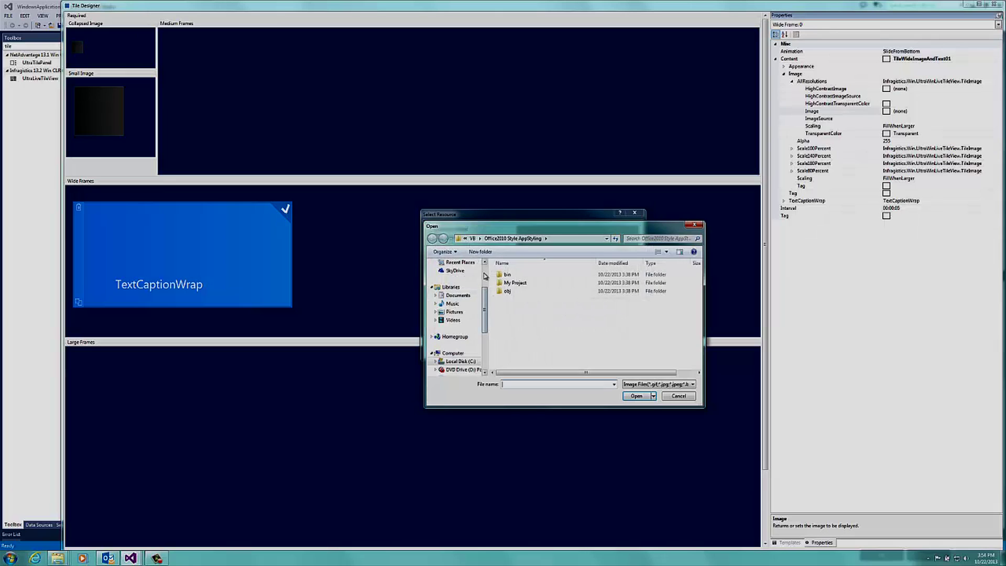
pyautogui.scroll(3, 484, 276)
pyautogui.click(454, 274)
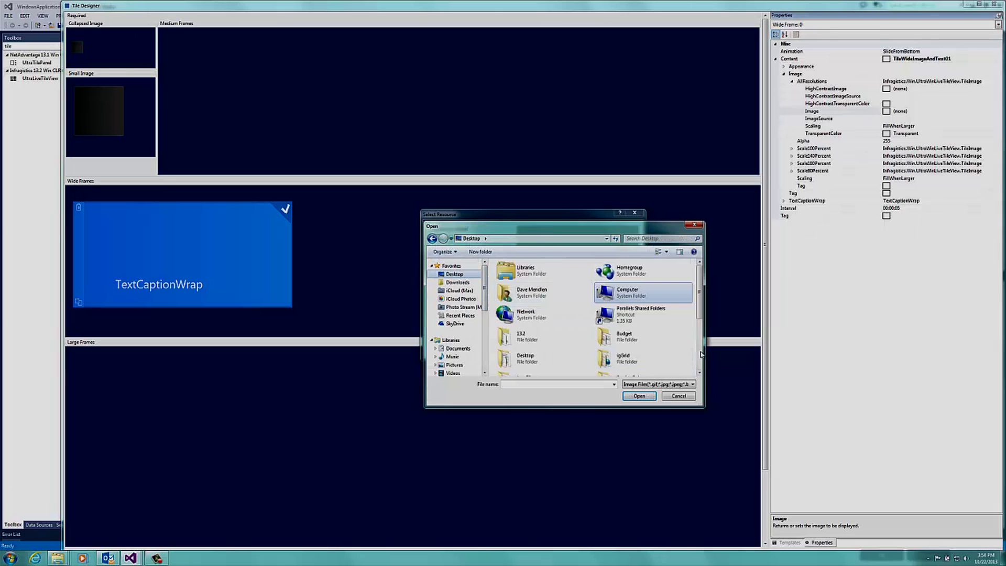
pyautogui.scroll(-3, 700, 354)
pyautogui.doubleClick(636, 301)
pyautogui.click(537, 275)
pyautogui.click(646, 395)
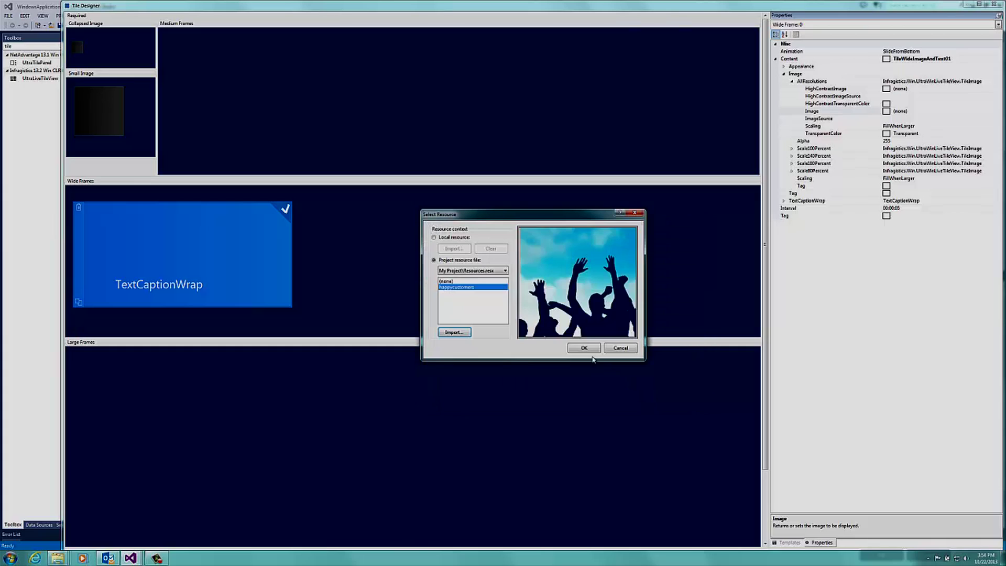
pyautogui.click(585, 350)
pyautogui.click(587, 351)
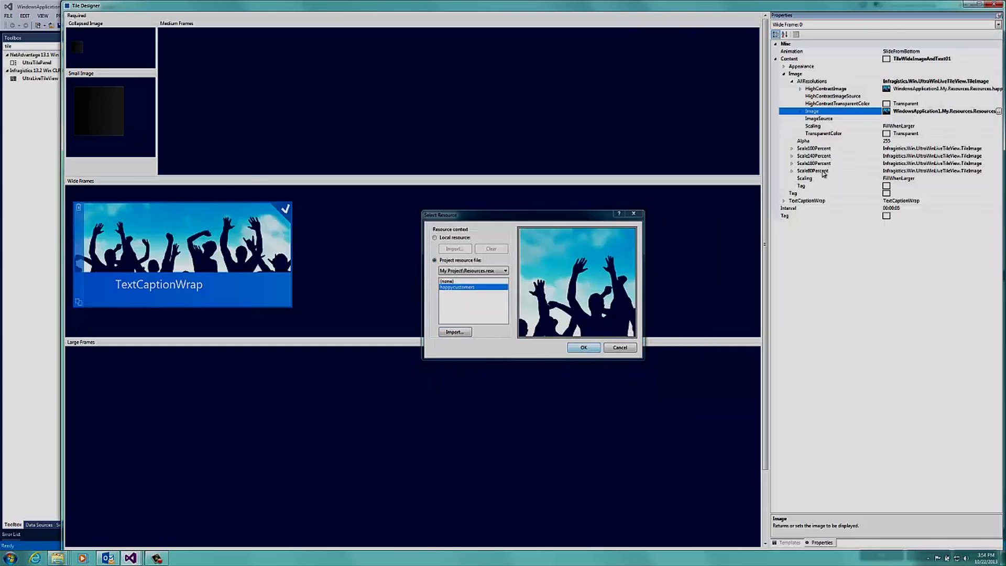
# - Set the wide frame's TextCaptionWrap text to Customers and close the Tile Designer, saving the changes
pyautogui.doubleClick(859, 201)
pyautogui.click(898, 216)
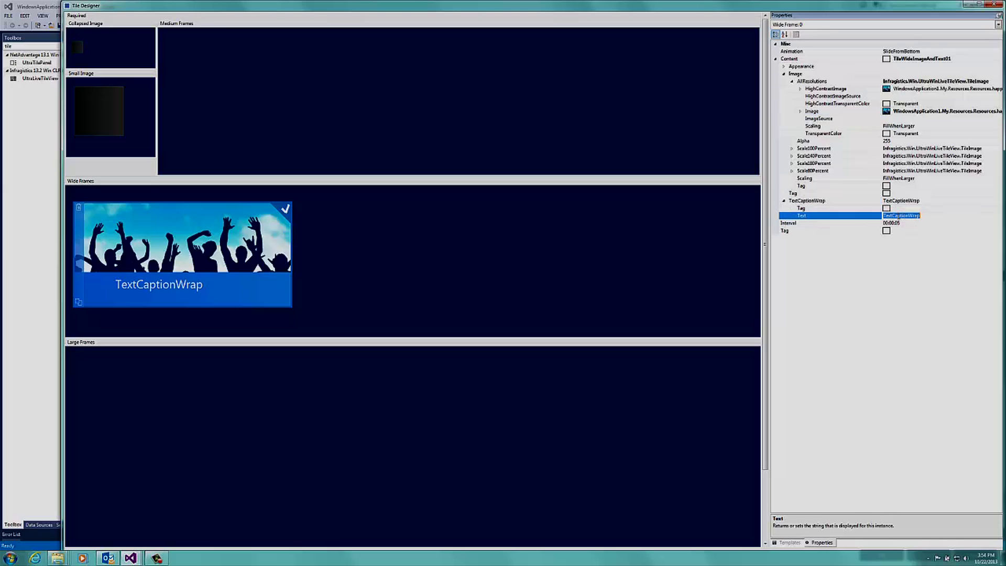
pyautogui.write('Customers')
pyautogui.press('Return')
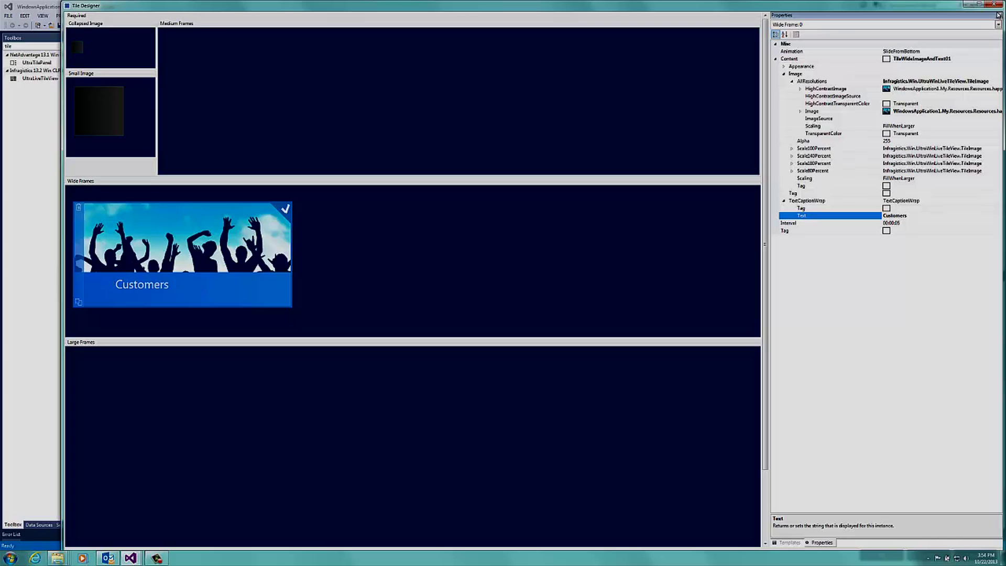
pyautogui.click(994, 6)
pyautogui.click(500, 305)
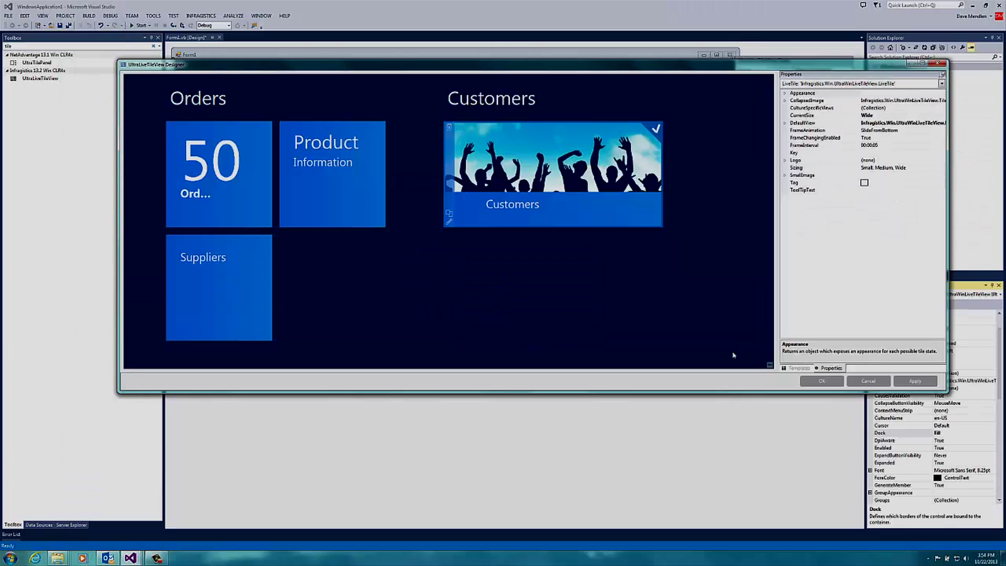
# - Accept the UltraLiveTileView Designer changes and run the application, dismissing the trial notice
pyautogui.click(810, 384)
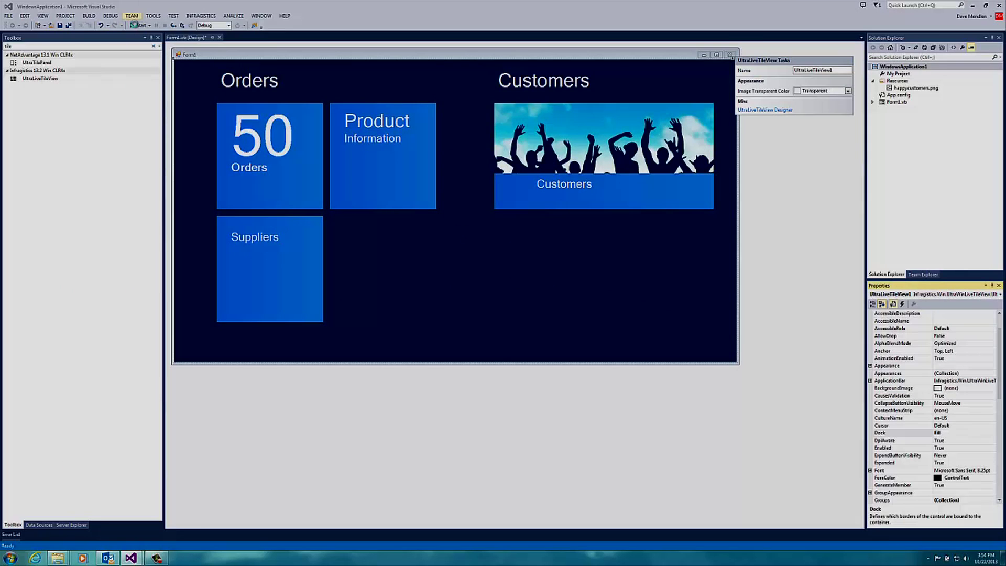
pyautogui.click(137, 25)
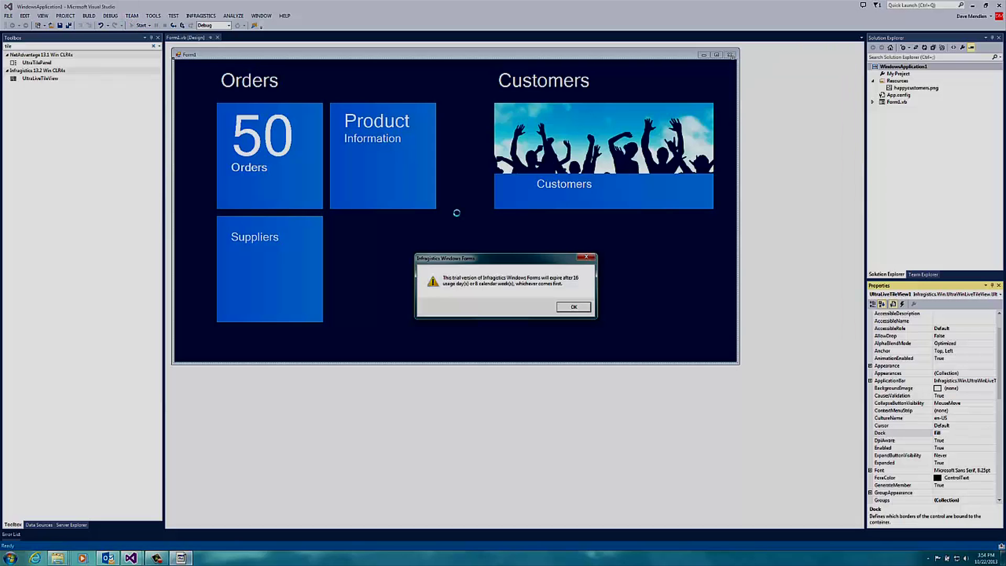
pyautogui.click(570, 306)
pyautogui.click(570, 309)
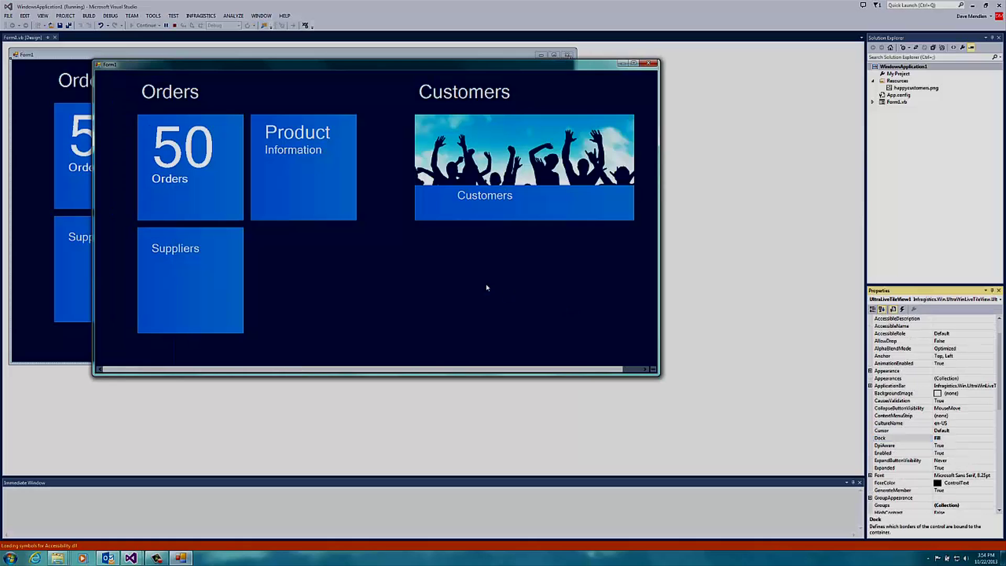
# - Try out the tile view's customize mode and its zoomed-out view in the running form
pyautogui.rightClick(486, 288)
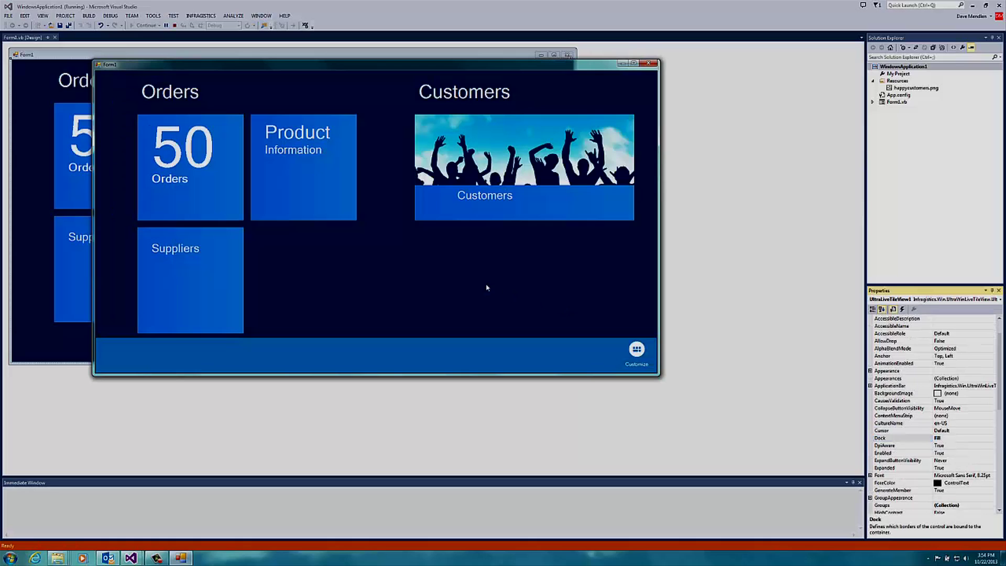
pyautogui.click(637, 351)
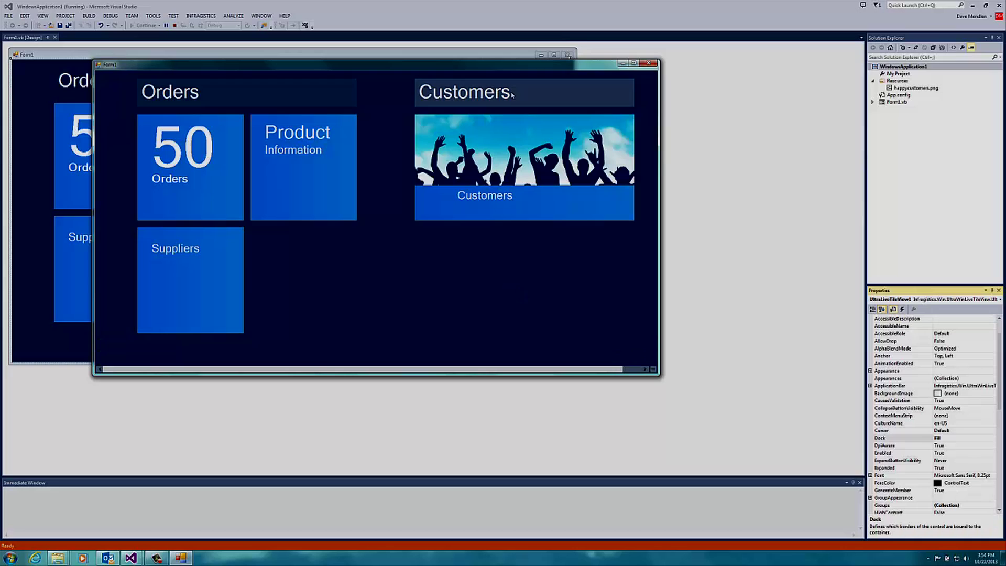
pyautogui.click(653, 369)
pyautogui.click(157, 234)
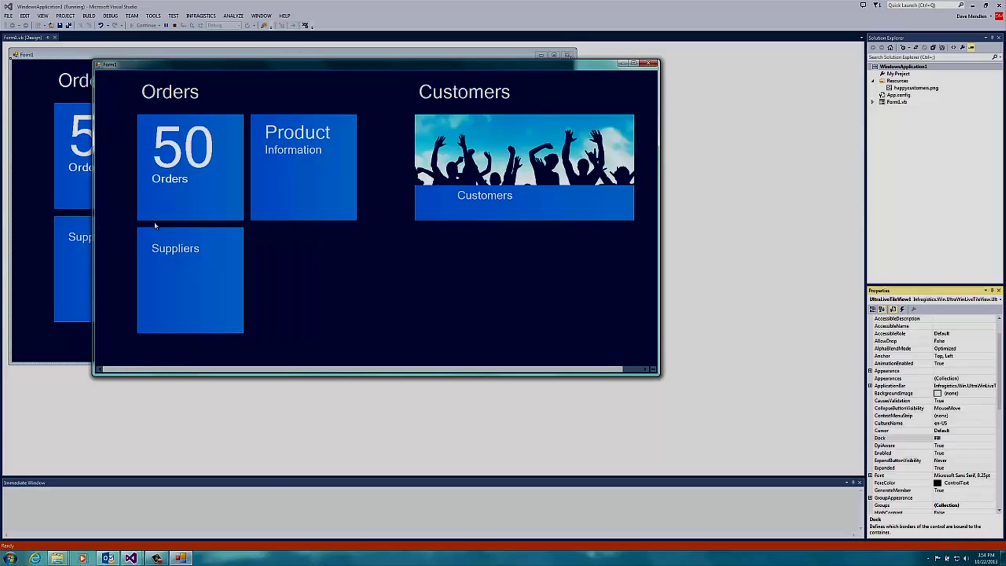